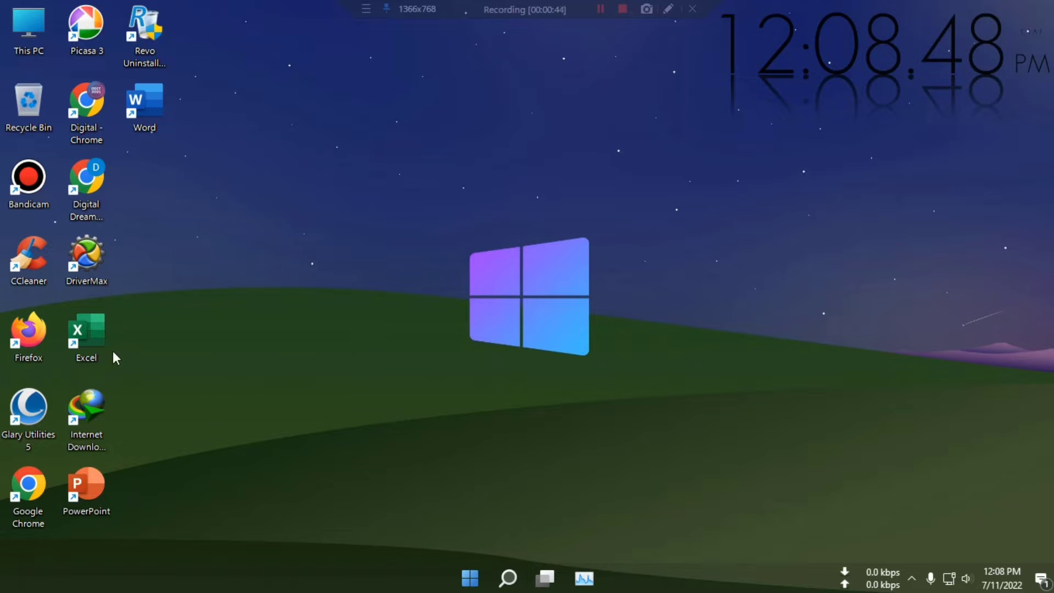
Create a blank workbook in Excel and choose a paper size that marks the page boundaries on the sheet.
double_click(88, 335)
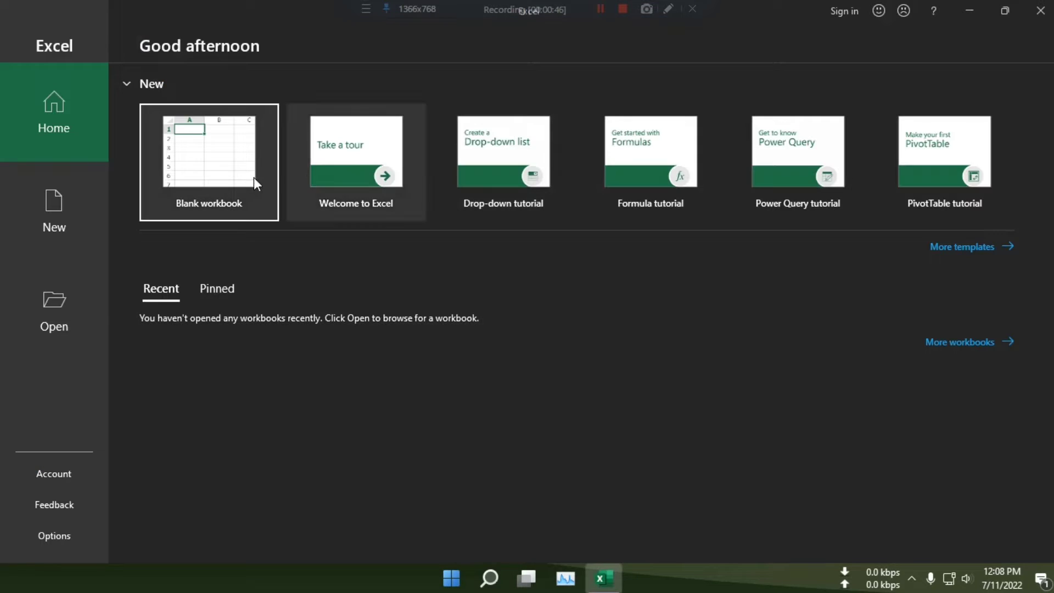
left_click(219, 180)
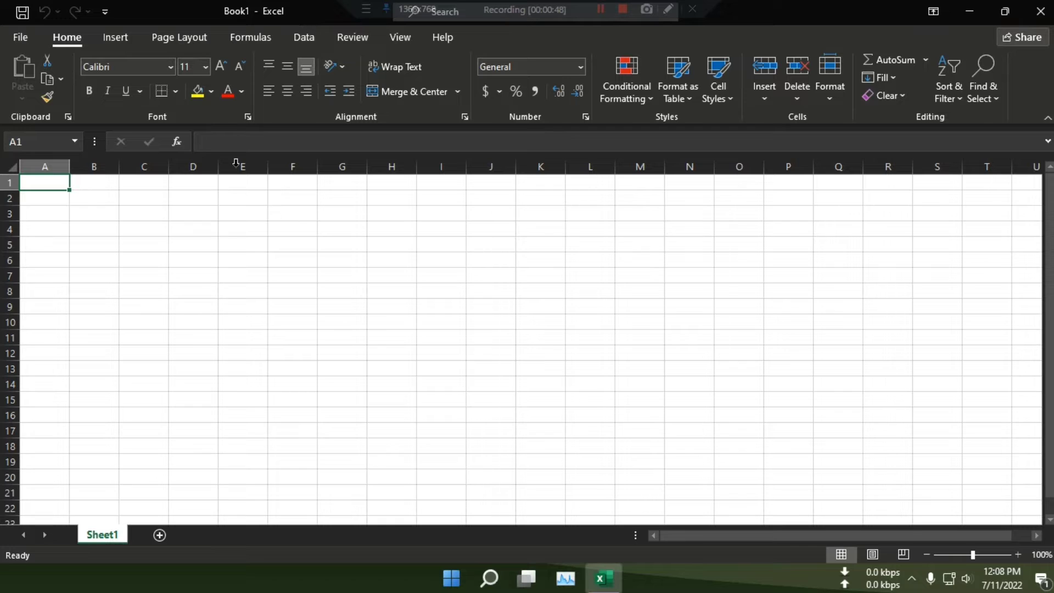
left_click(191, 43)
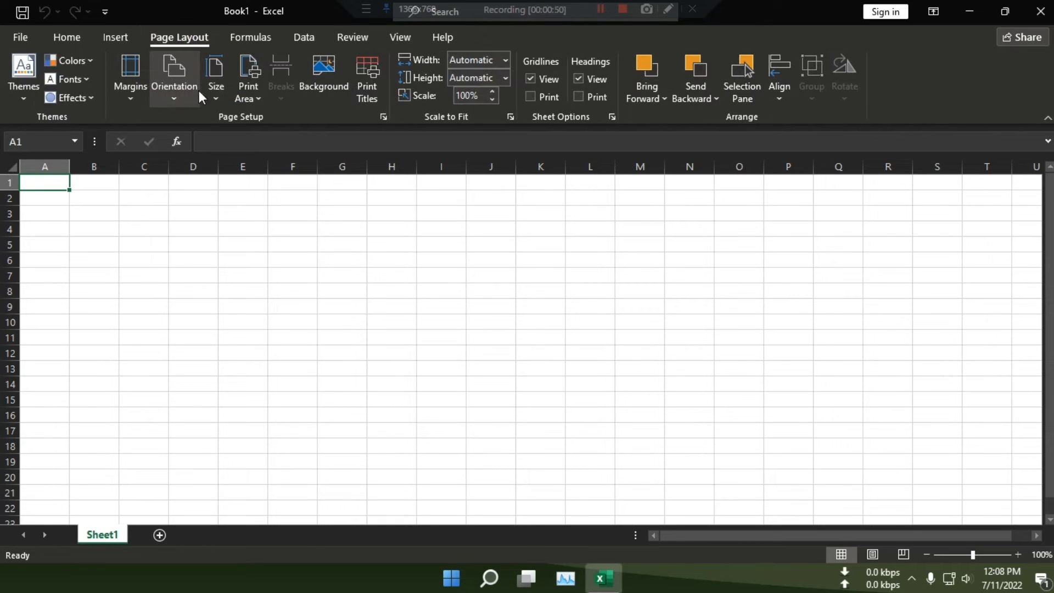
left_click(216, 93)
left_click(253, 339)
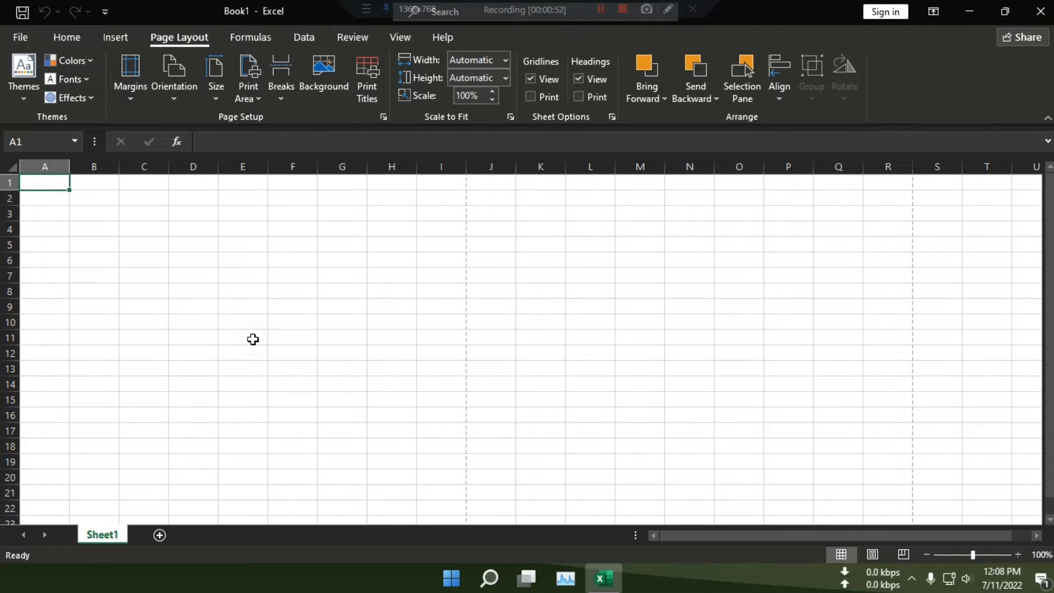
scroll(246, 336, "down", 14)
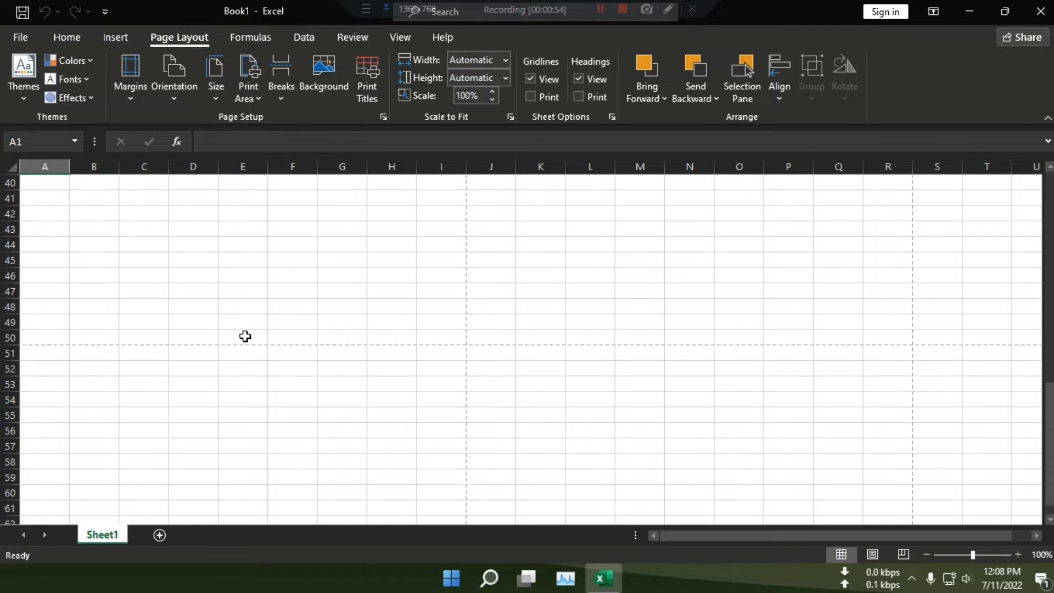
scroll(246, 336, "up", 13)
scroll(246, 336, "up", 1)
Enter the sample text "ghcvghv" in cell D12 and "jbjhb" in cell D17.
left_click(196, 349)
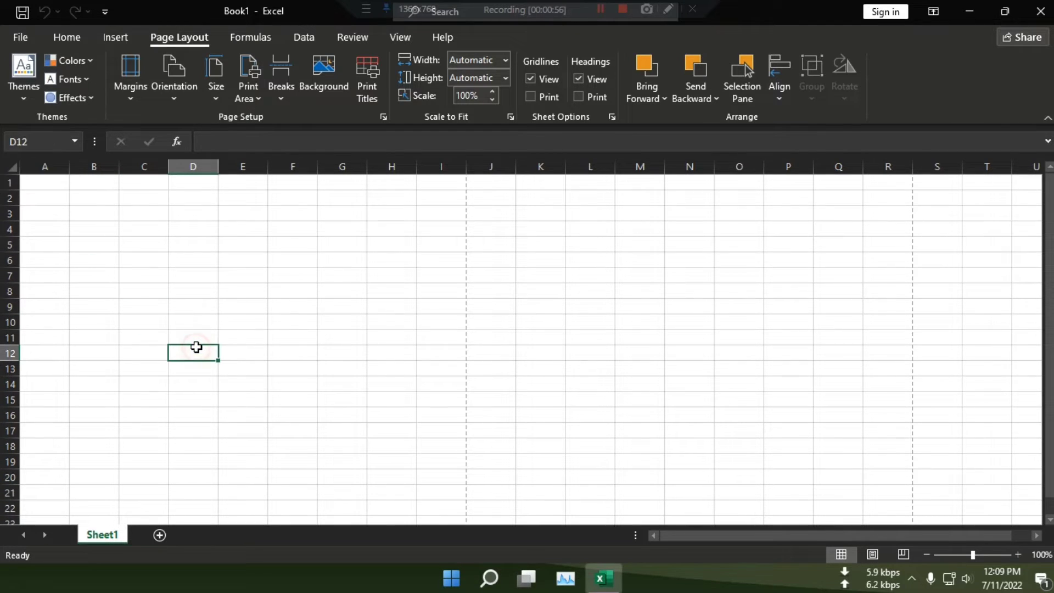
type("ghcvghv")
key("Return")
key("Return")
key("Return")
key("Return")
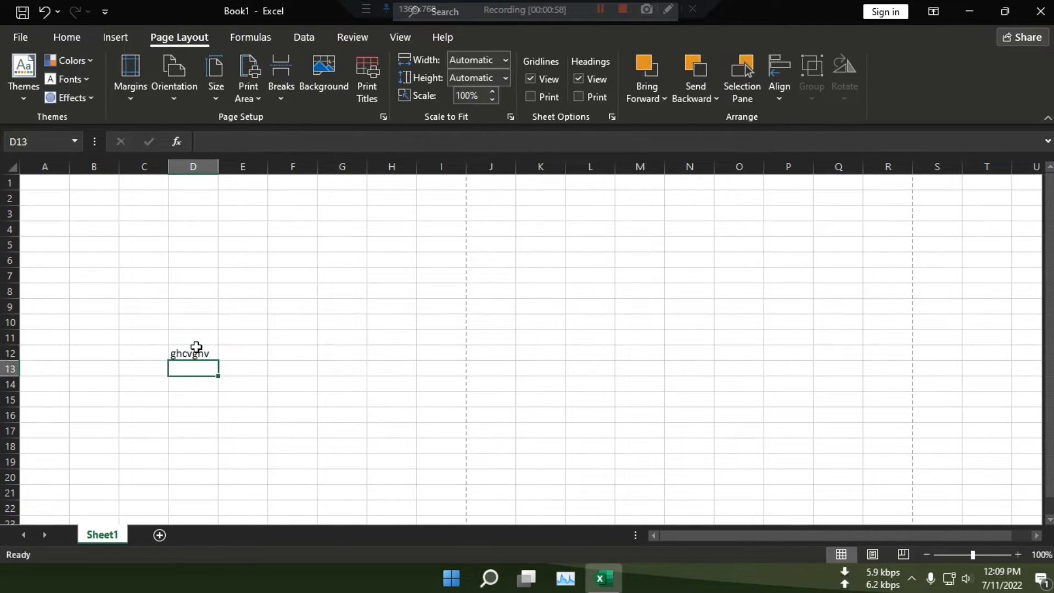
key("Return")
type("jbjhb")
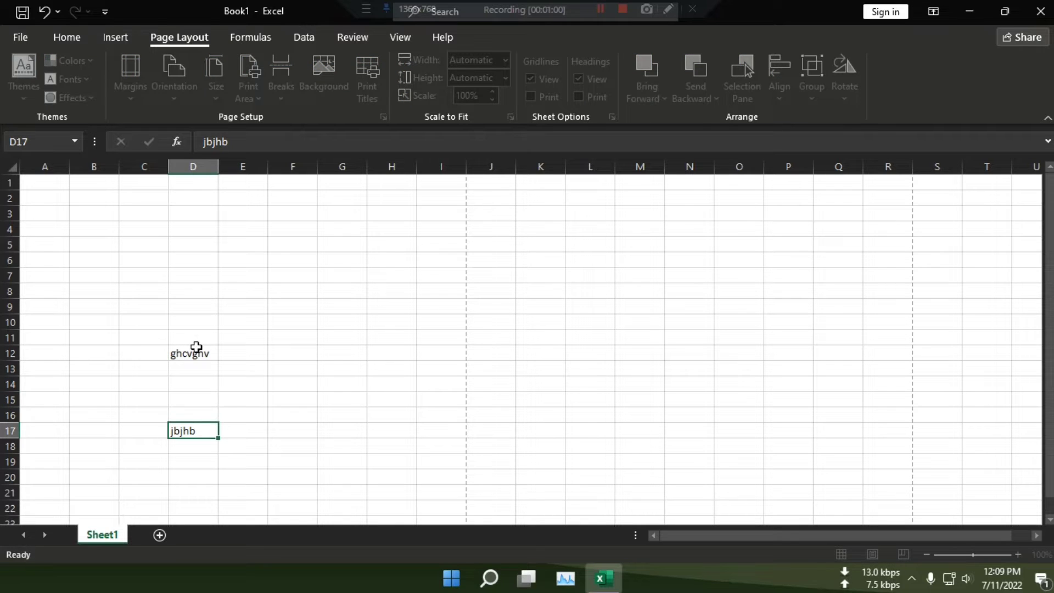
Enter the sample text "jbjkk" in cell G7.
key("Up")
key("Up")
key("Up")
key("Up")
key("Up")
key("Up")
key("Up")
key("Up")
key("Up")
key("Up")
key("Right")
key("Right")
key("Right")
type("jbjkk")
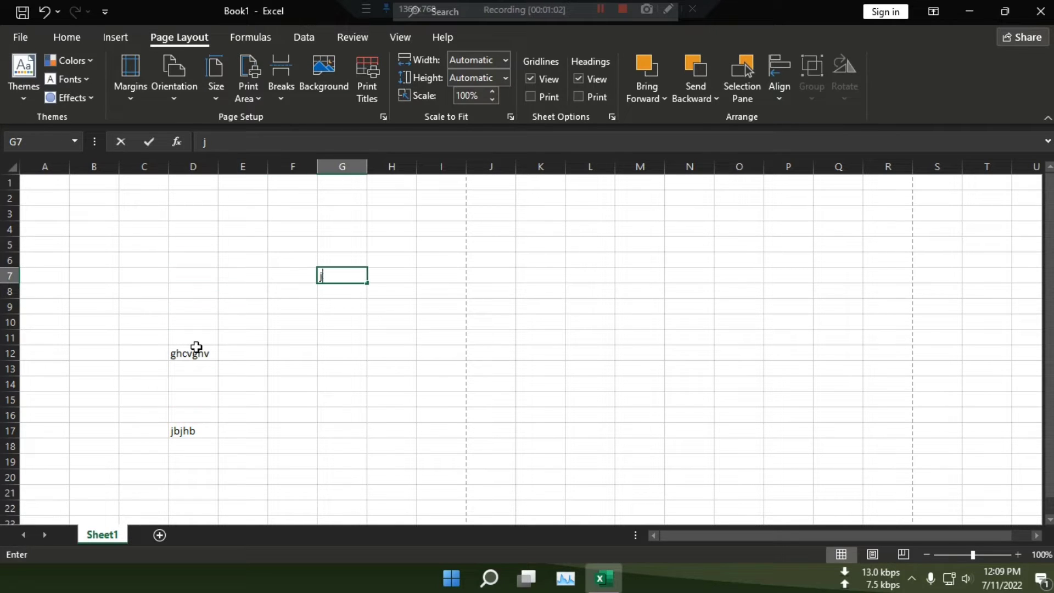
Enter the sample text "hyfvhyv" in cell G15.
key("Return")
key("Return")
key("Return")
key("Return")
key("Return")
key("Return")
key("Return")
key("Return")
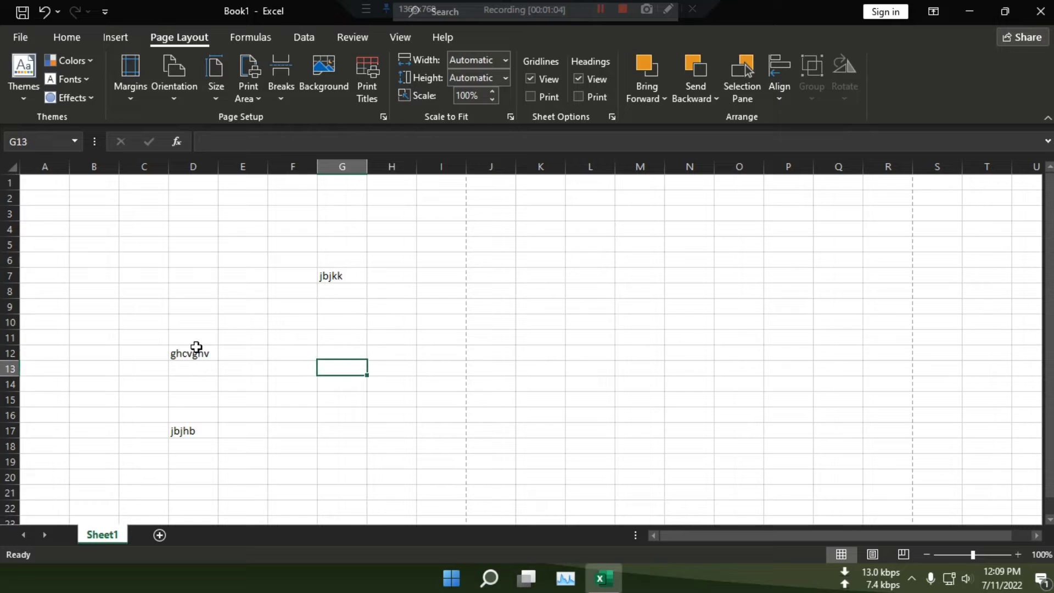
type("hyfvhyv")
Enter the sample text "hvhjv" in cell G25.
key("Return")
key("Return")
key("Return")
key("Return")
key("Return")
key("Return")
key("Return")
key("Return")
key("Return")
key("Return")
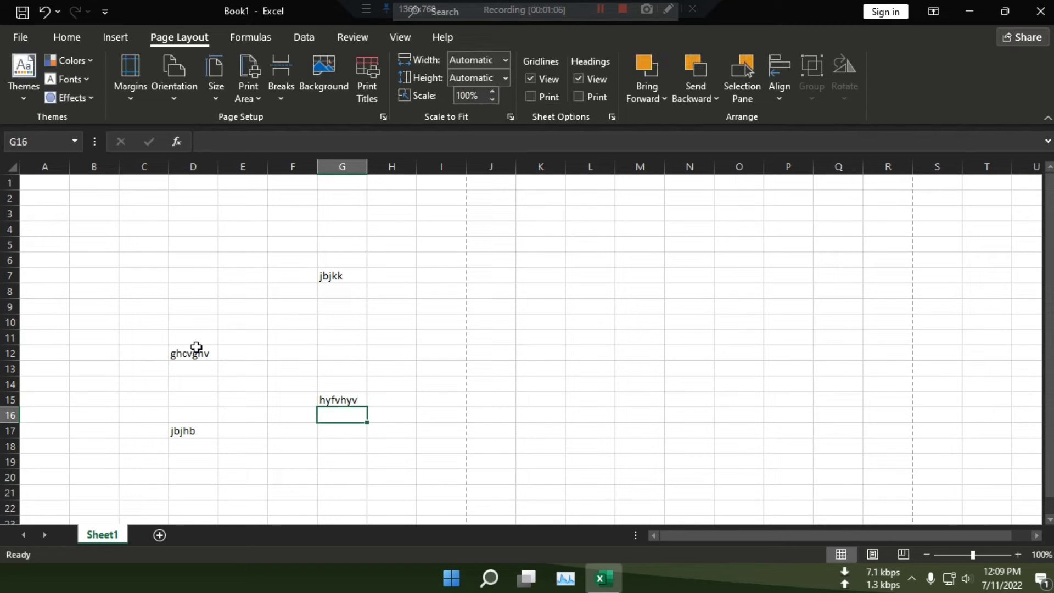
type("hvhjv")
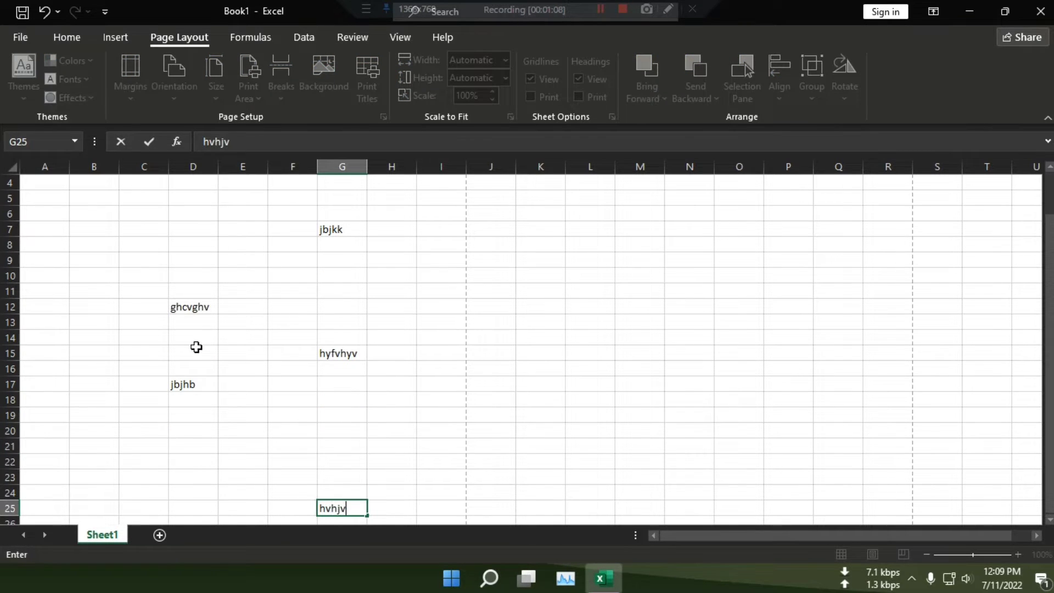
Enter the sample text "hgvcg" in cell C25.
key("Left")
key("Left")
key("Left")
key("Left")
type("hgvc")
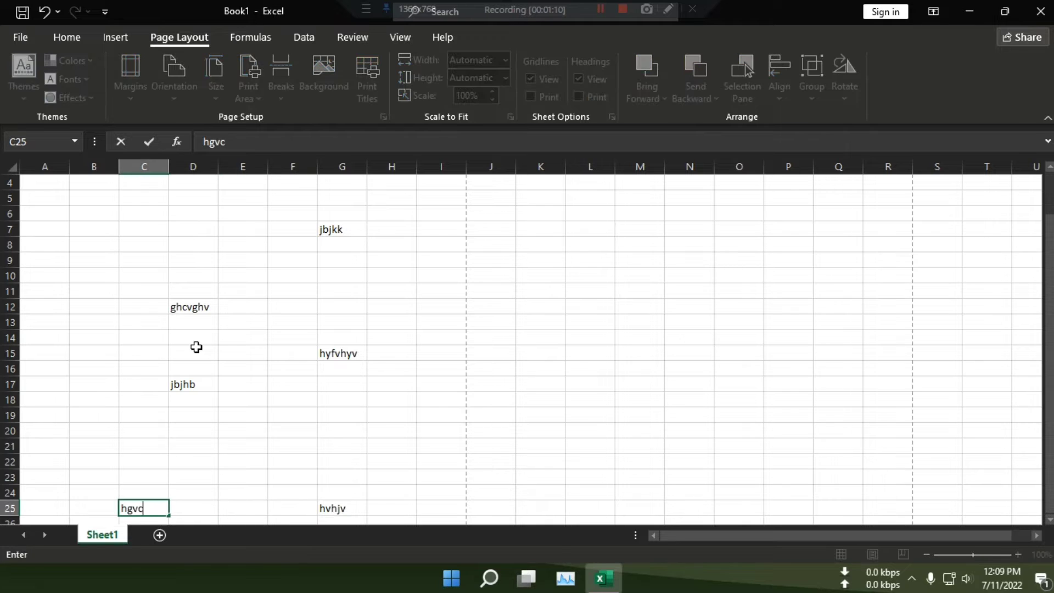
type("g")
Enter the sample text "hjvghj" in cell A16.
key("Up")
key("Up")
key("Left")
key("Up")
key("Up")
key("Up")
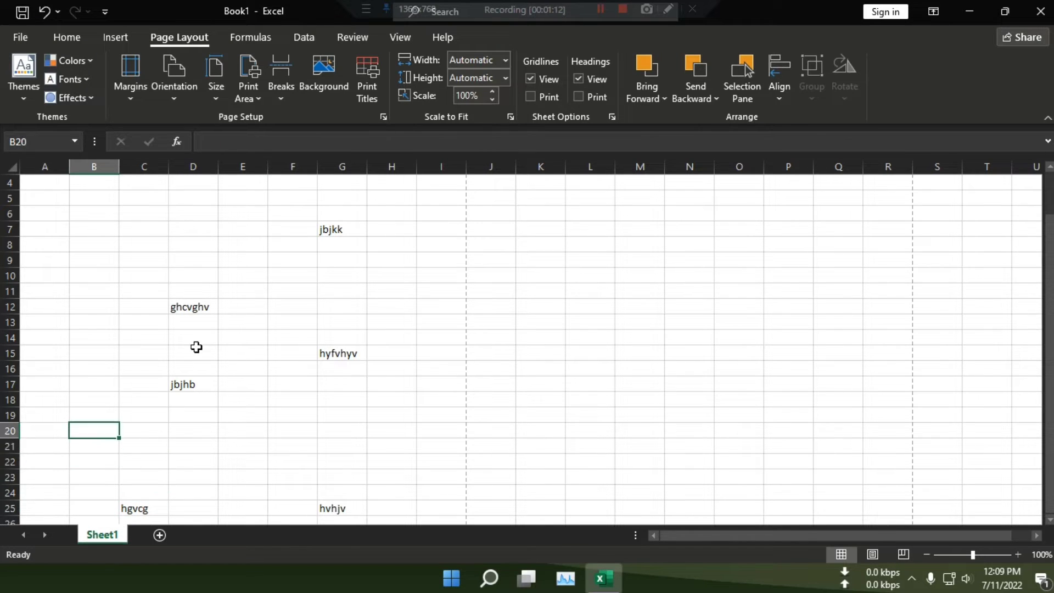
key("Up")
key("Up")
key("Up")
key("Left")
key("Up")
type("hjvg")
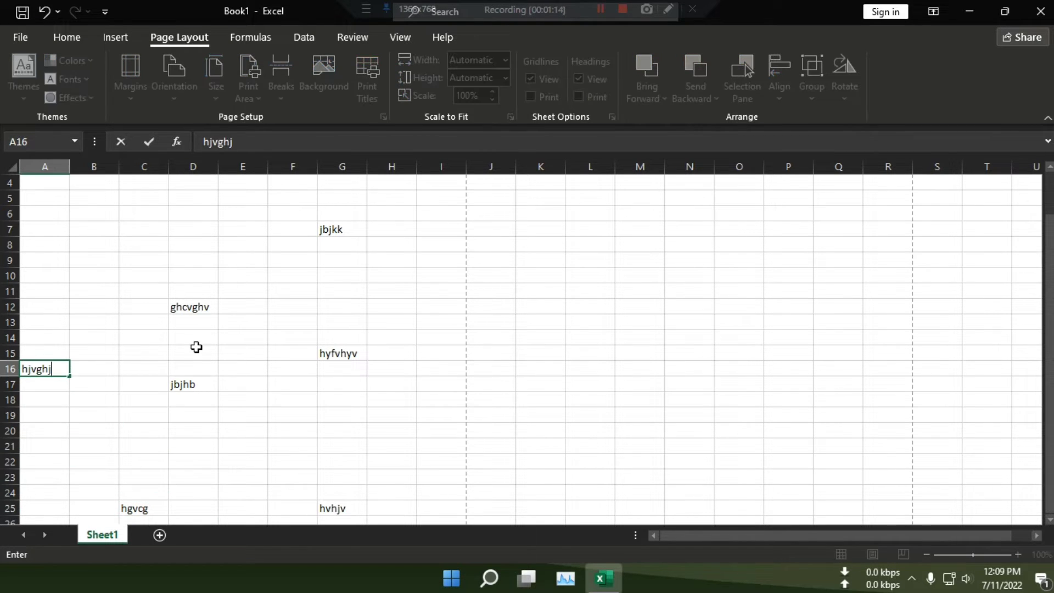
Enter the sample text "jhvhj" in cell C8.
key("Up")
key("Up")
key("Up")
key("Up")
key("Up")
key("Up")
key("Up")
key("Right")
key("Right")
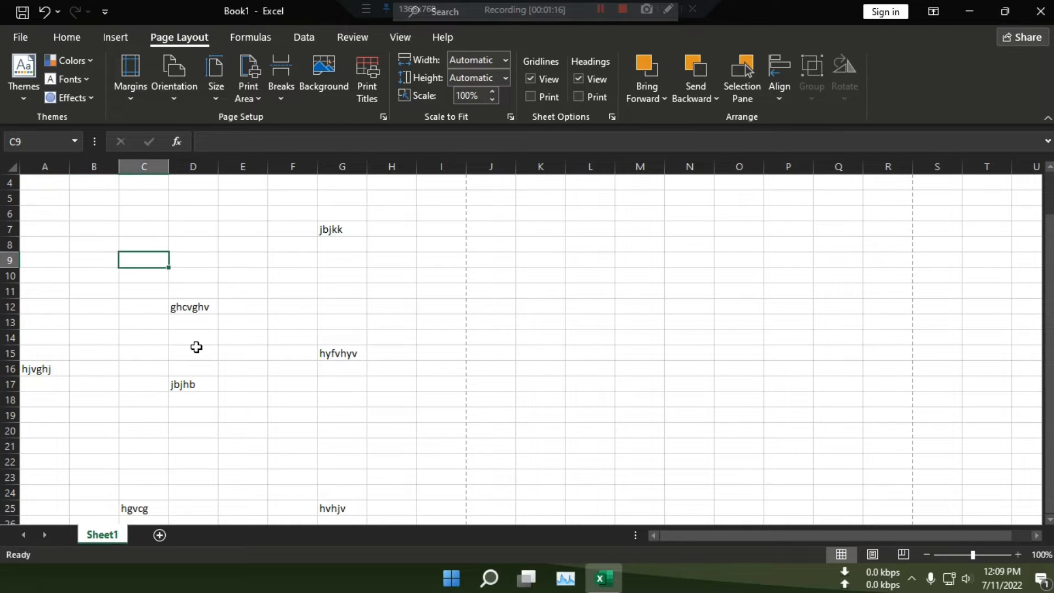
key("Up")
type("jhvhj")
key("Down")
key("Down")
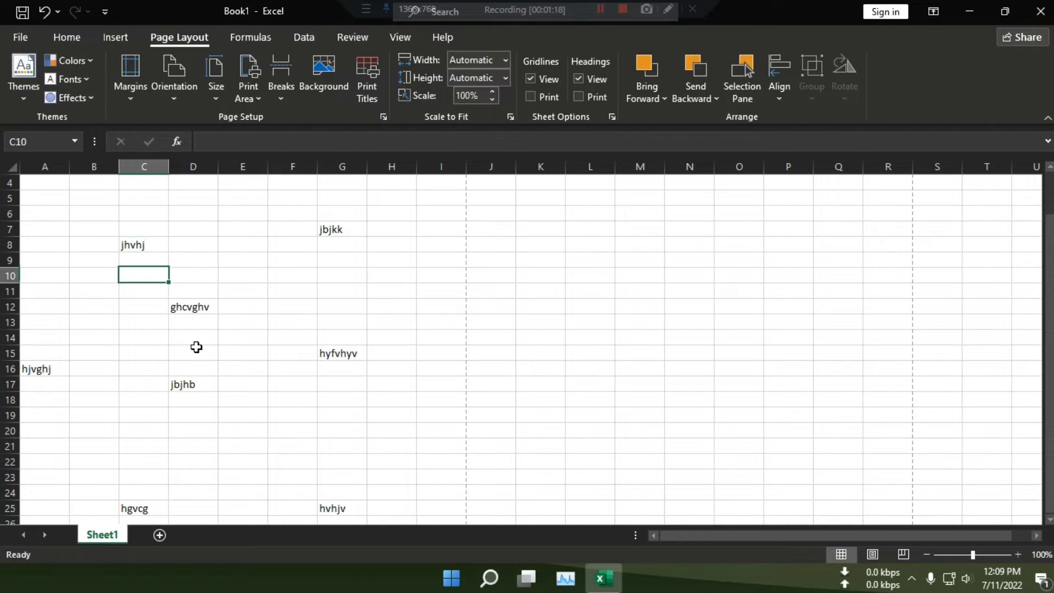
Select the range A4:I50, which holds all sample text within the first page's boundaries.
left_click(575, 336)
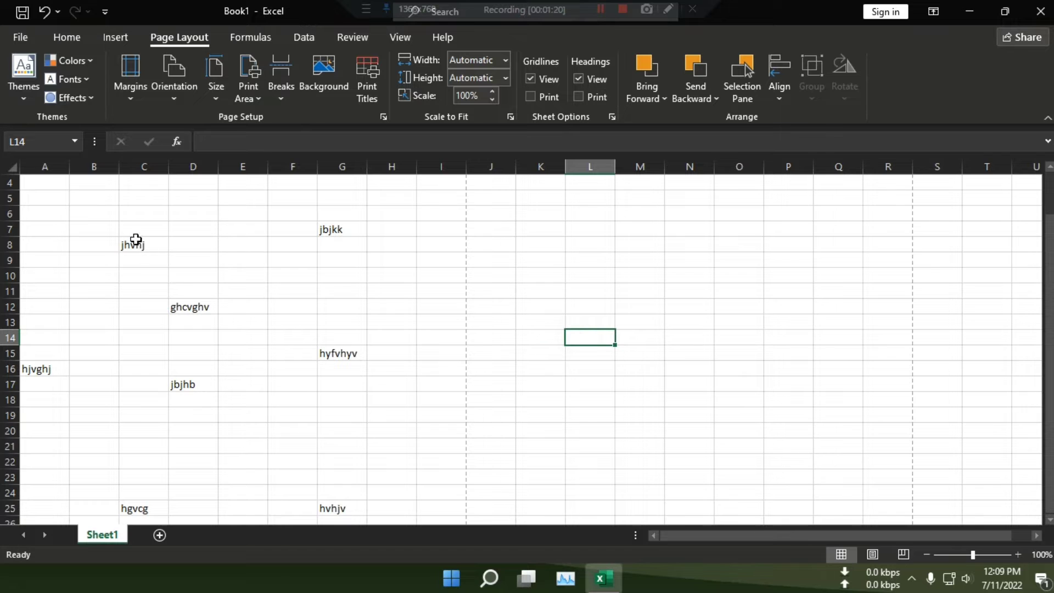
left_click(43, 180)
left_click_drag(43, 180, 444, 393)
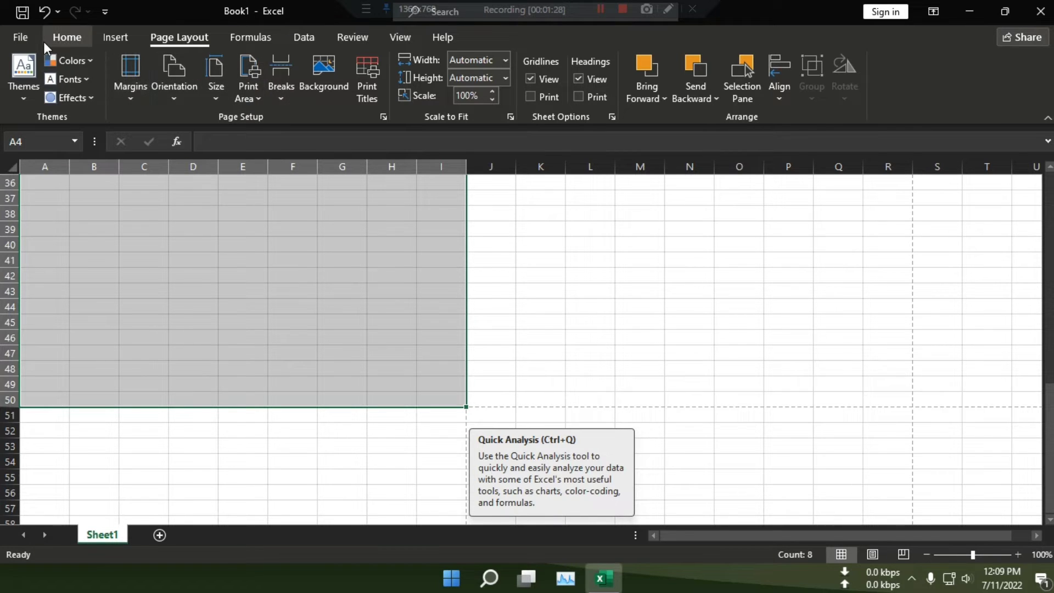
left_click(23, 39)
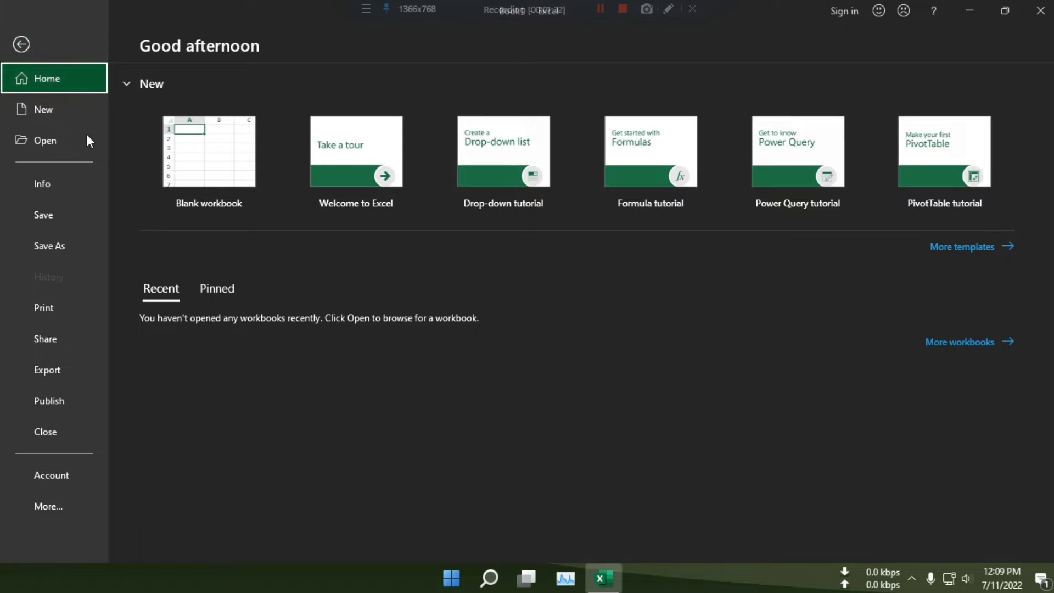
left_click(84, 250)
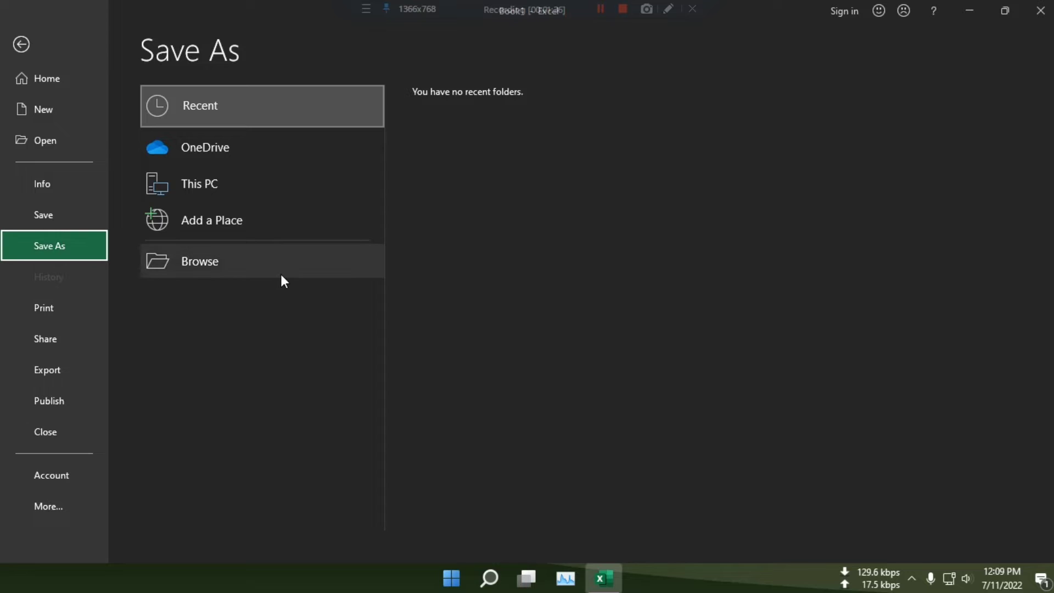
left_click(281, 275)
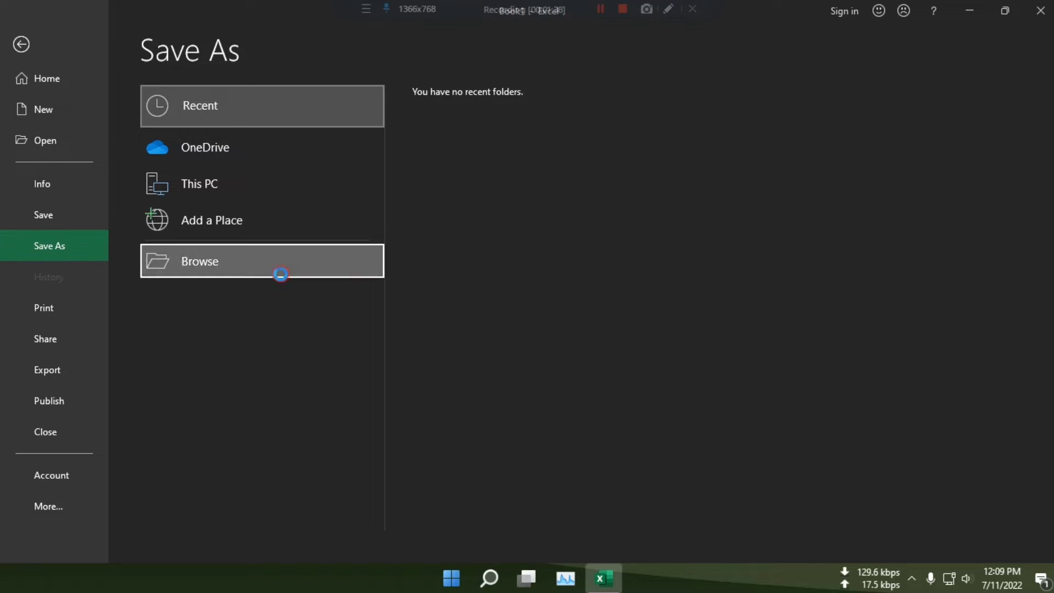
left_click(478, 366)
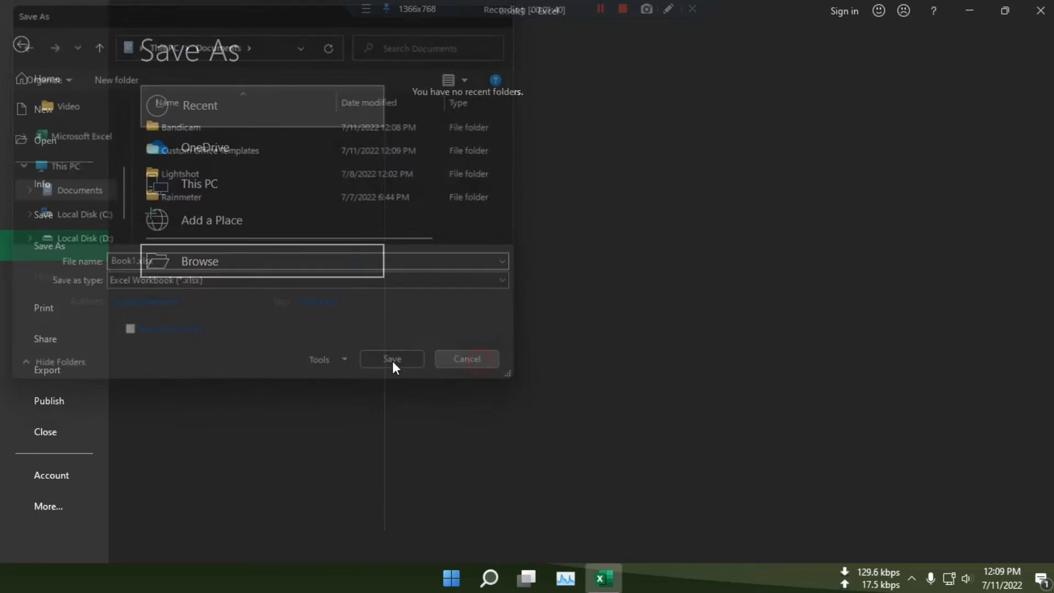
Export the worksheet as a PDF named Book1.pdf to the Desktop, with the file set to open after publishing.
left_click(81, 371)
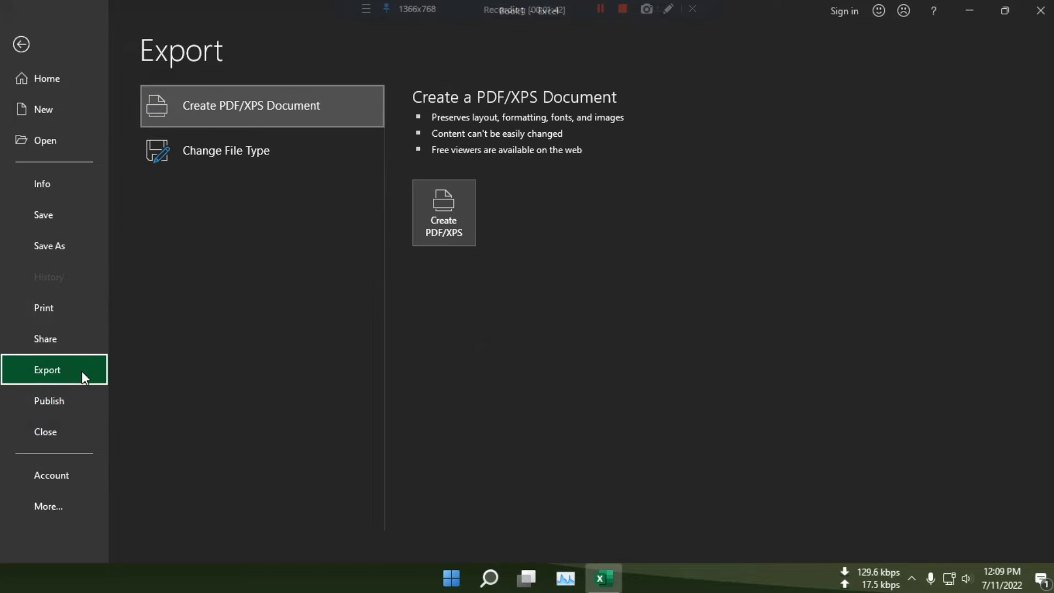
left_click(437, 237)
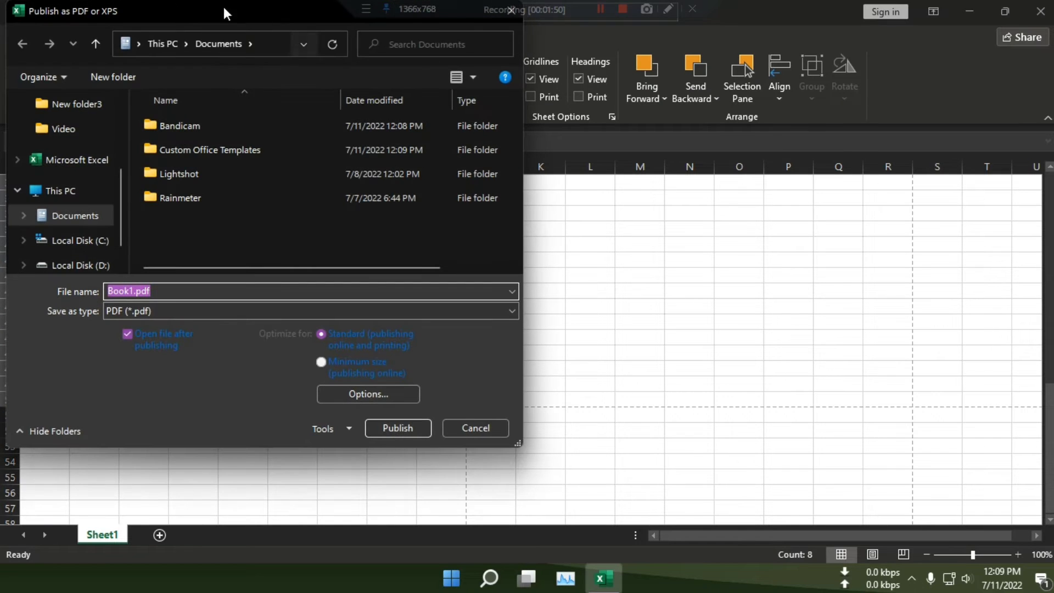
left_click_drag(173, 15, 530, 44)
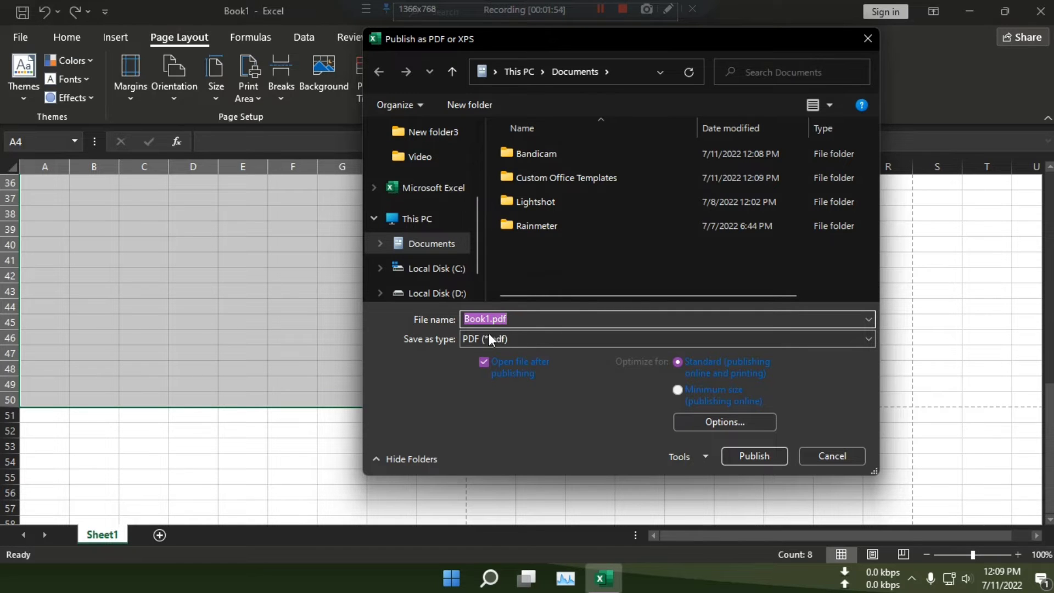
scroll(420, 241, "up", 3)
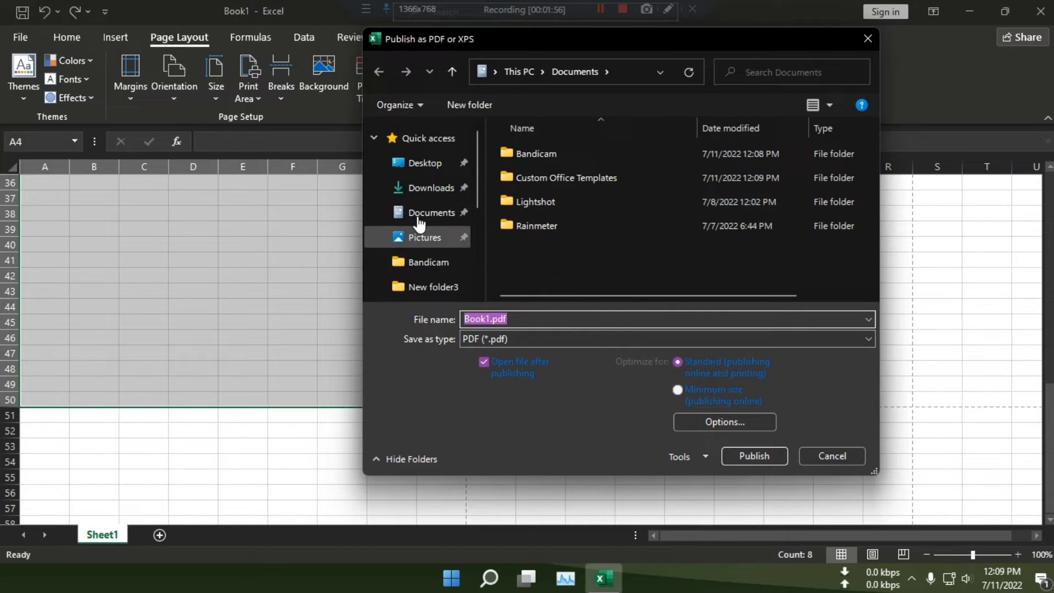
left_click(424, 165)
left_click(740, 460)
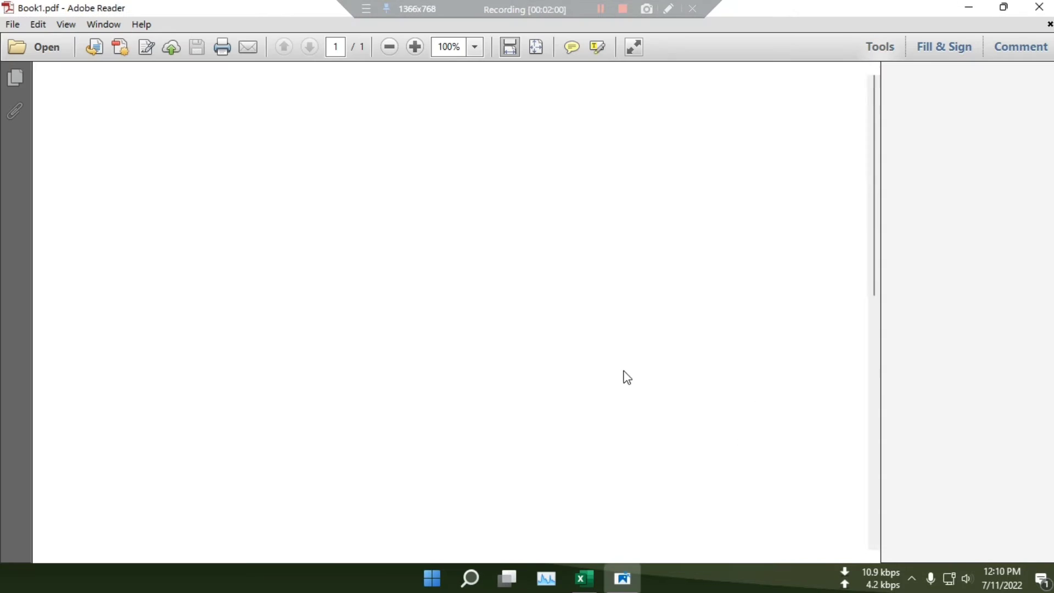
Examine the text layout of the exported Book1.pdf at 100%, 75%, 25% and 50% zoom, and close the PDF.
left_click(476, 47)
left_click(502, 138)
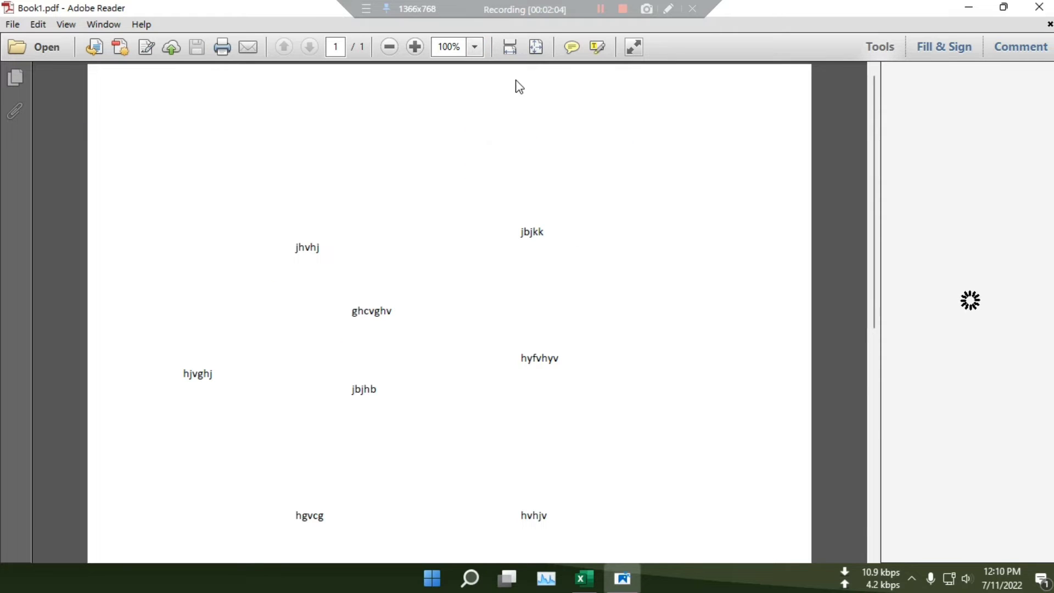
left_click(475, 46)
left_click(481, 120)
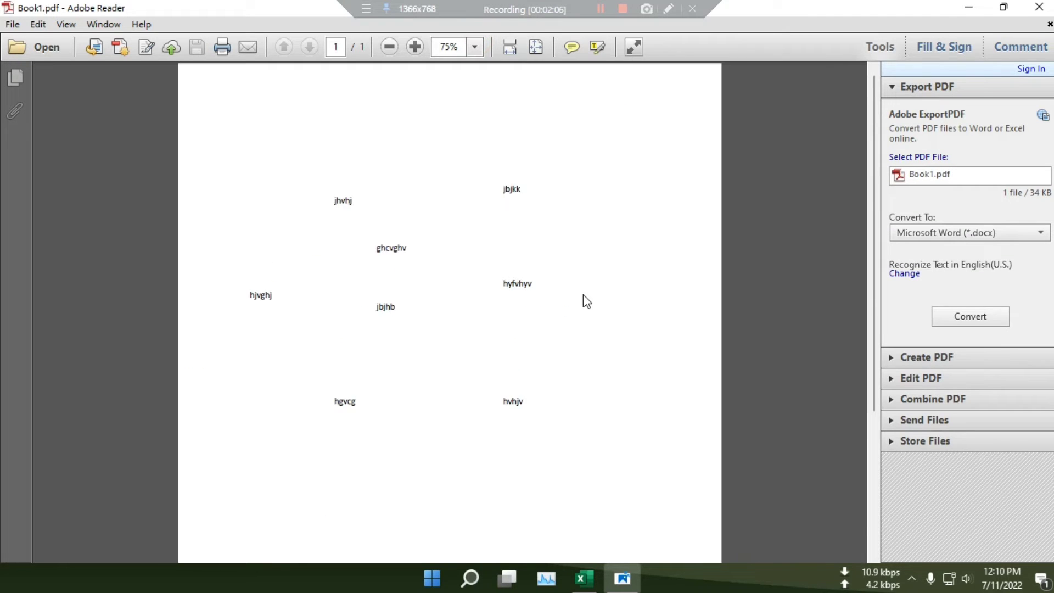
scroll(587, 301, "down", 3)
scroll(586, 301, "up", 3)
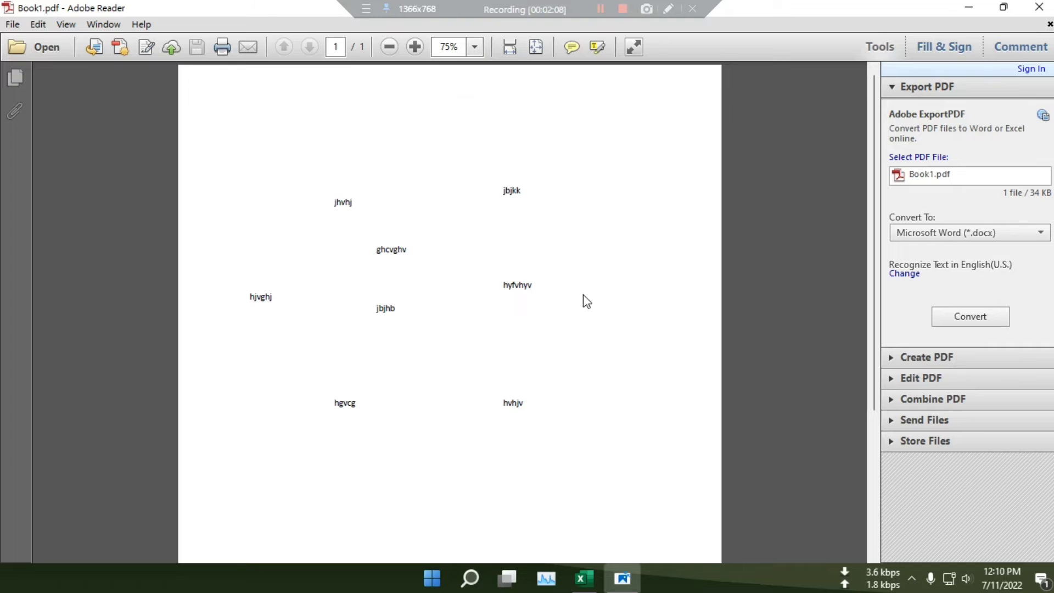
left_click(475, 47)
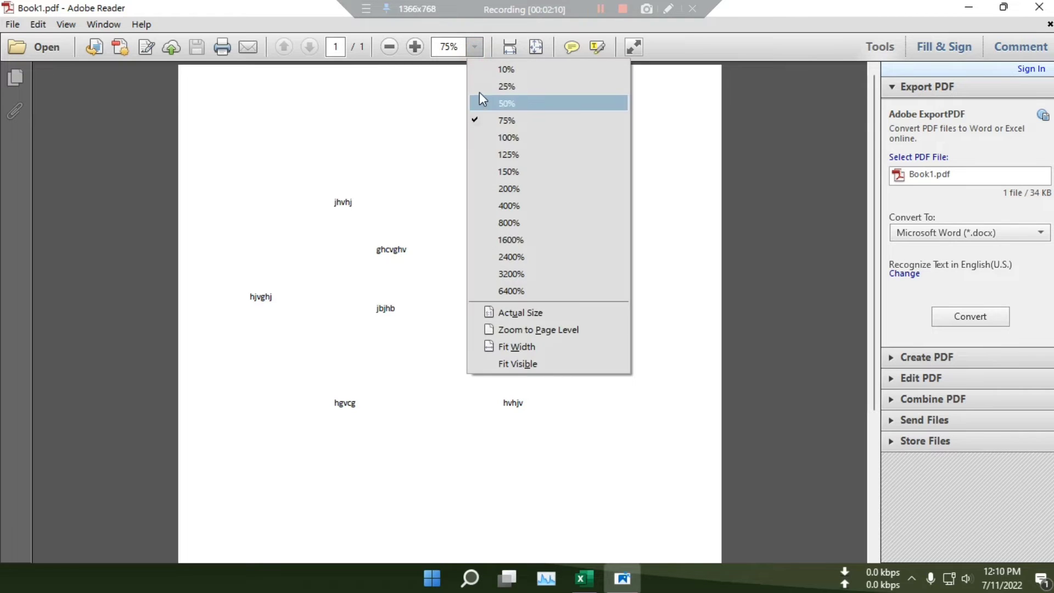
left_click(480, 87)
left_click(475, 47)
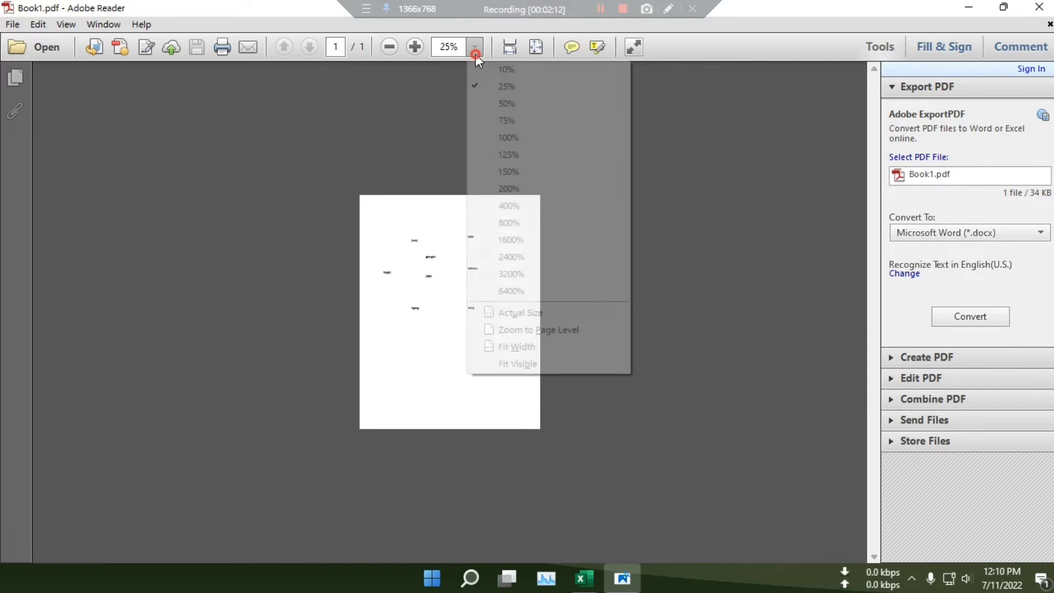
left_click(492, 104)
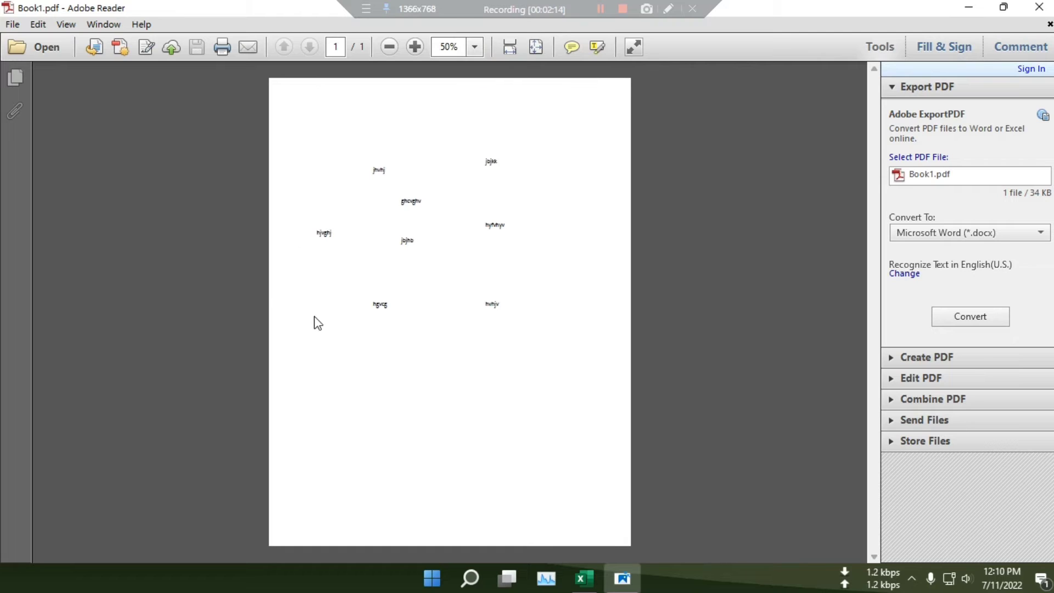
left_click(418, 285)
left_click(404, 306)
left_click(377, 309)
left_click(499, 152)
left_click(1040, 6)
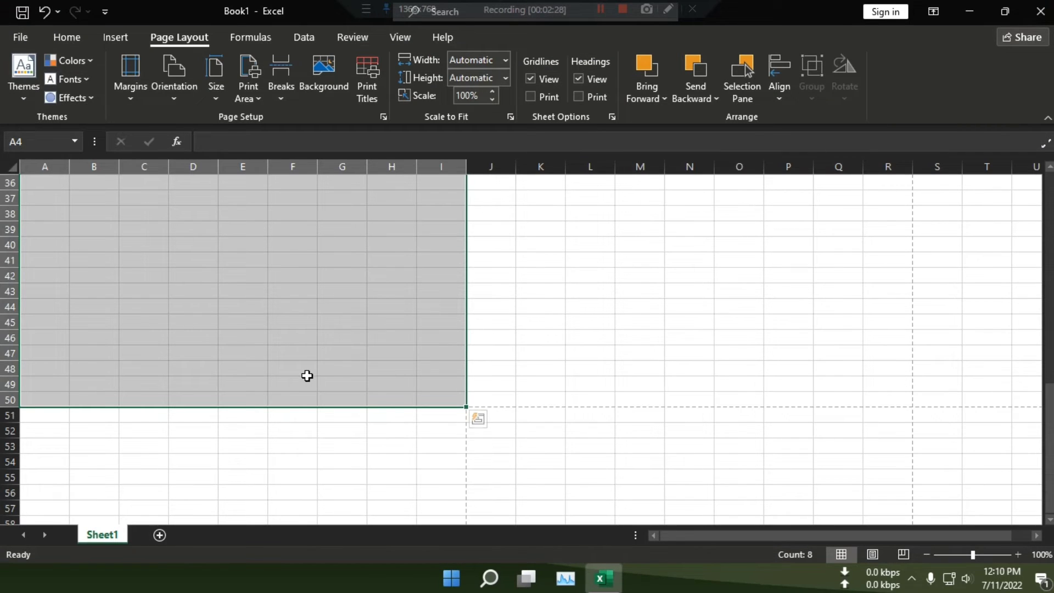
Apply All Borders to the range A1:I50 covering the whole first page.
scroll(355, 374, "up", 12)
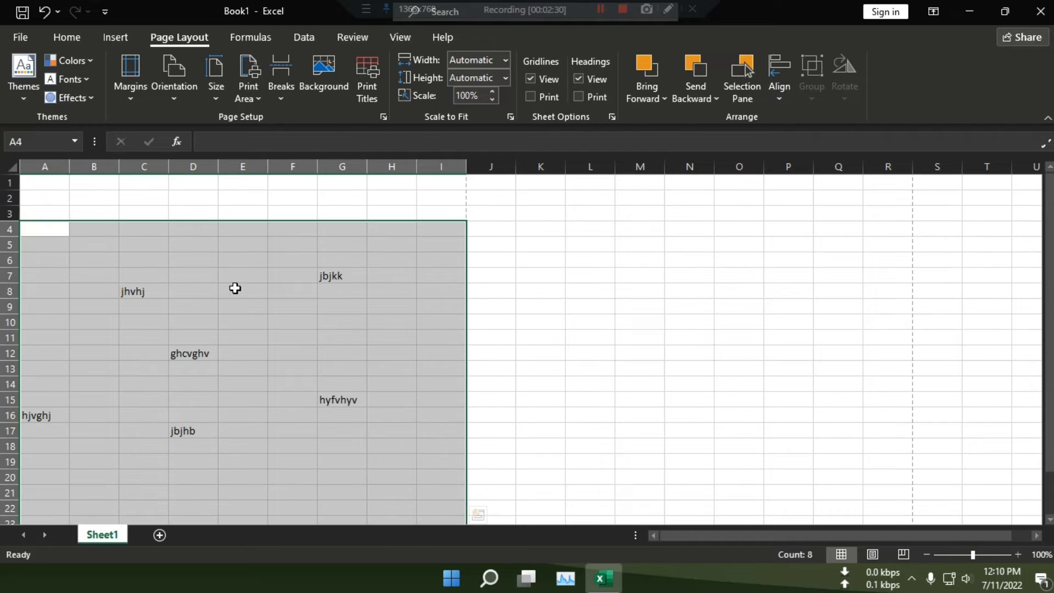
left_click_drag(31, 183, 447, 413)
left_click(83, 31)
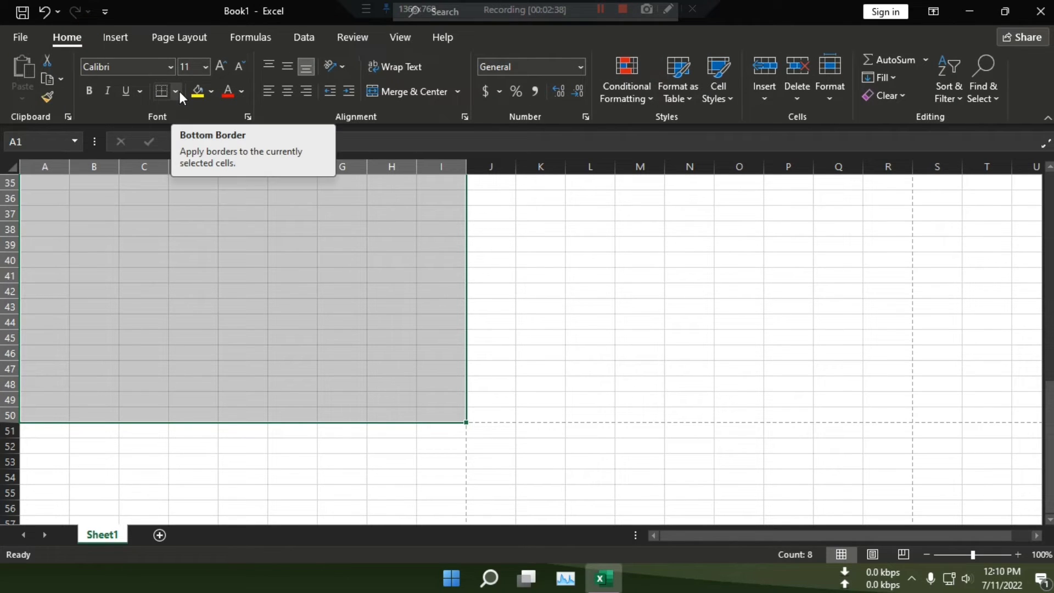
left_click(179, 91)
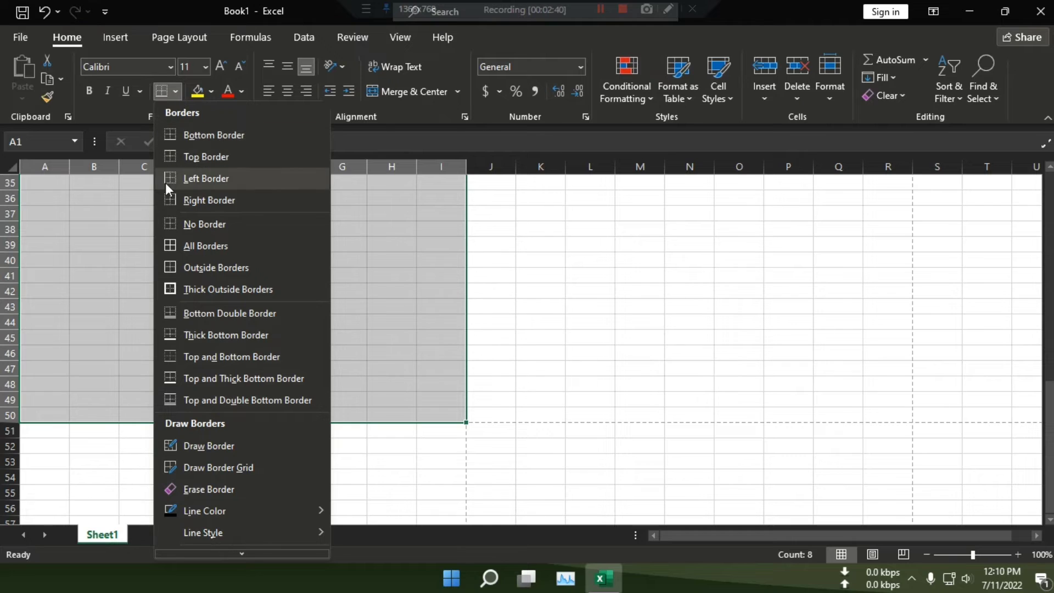
left_click(168, 244)
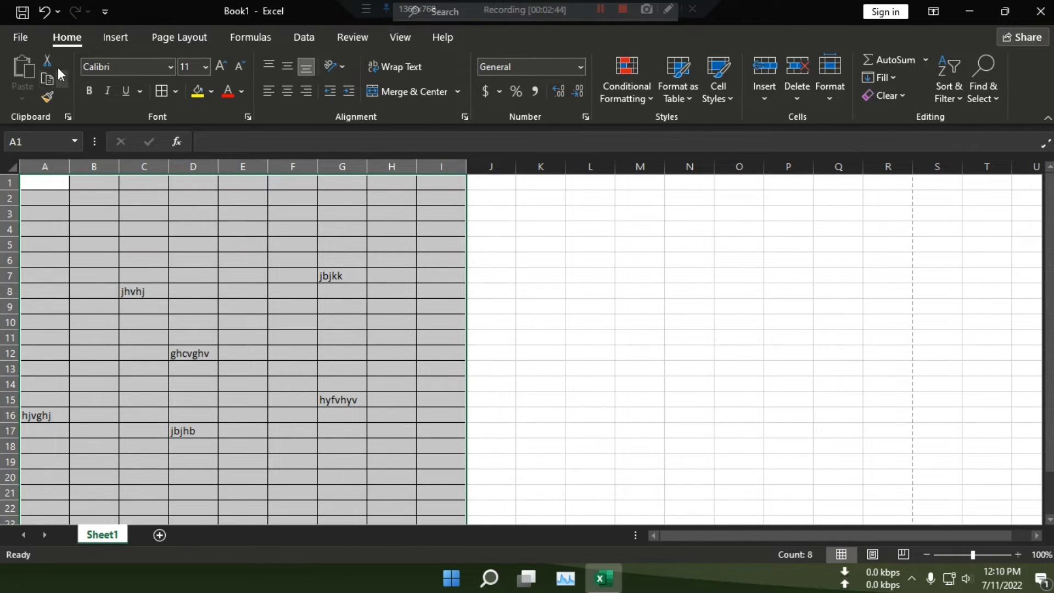
Export the bordered worksheet as a PDF named Book1.pdf to the Desktop, replacing the existing file.
left_click(19, 40)
left_click(94, 371)
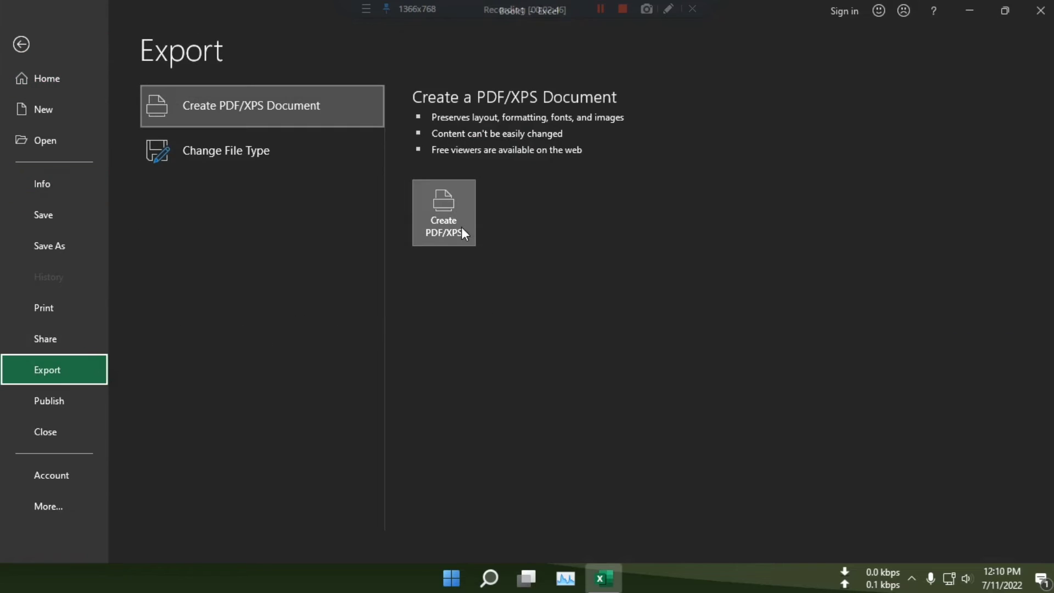
left_click(455, 223)
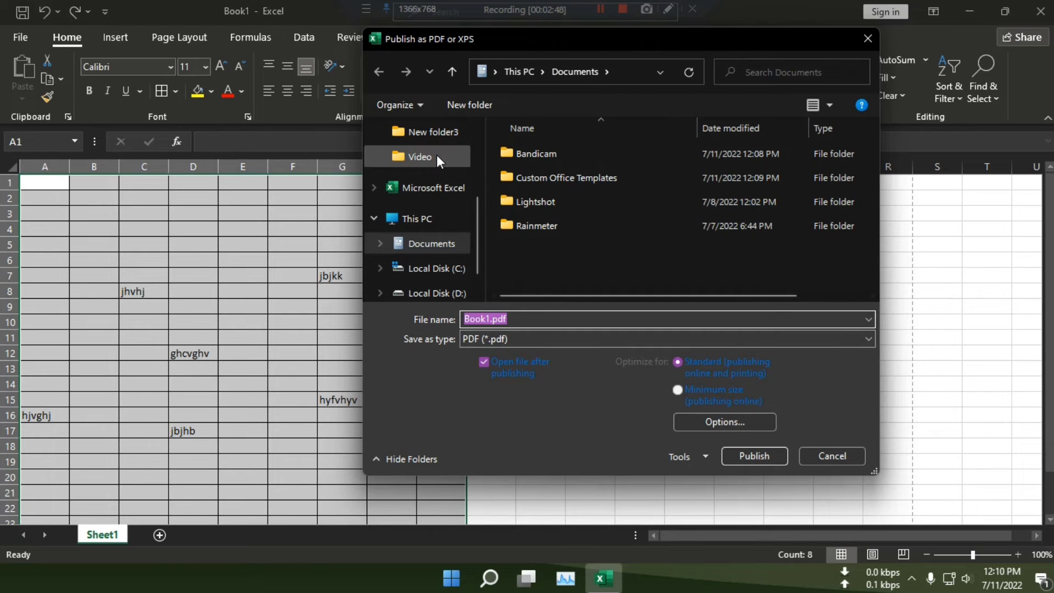
scroll(430, 172, "up", 3)
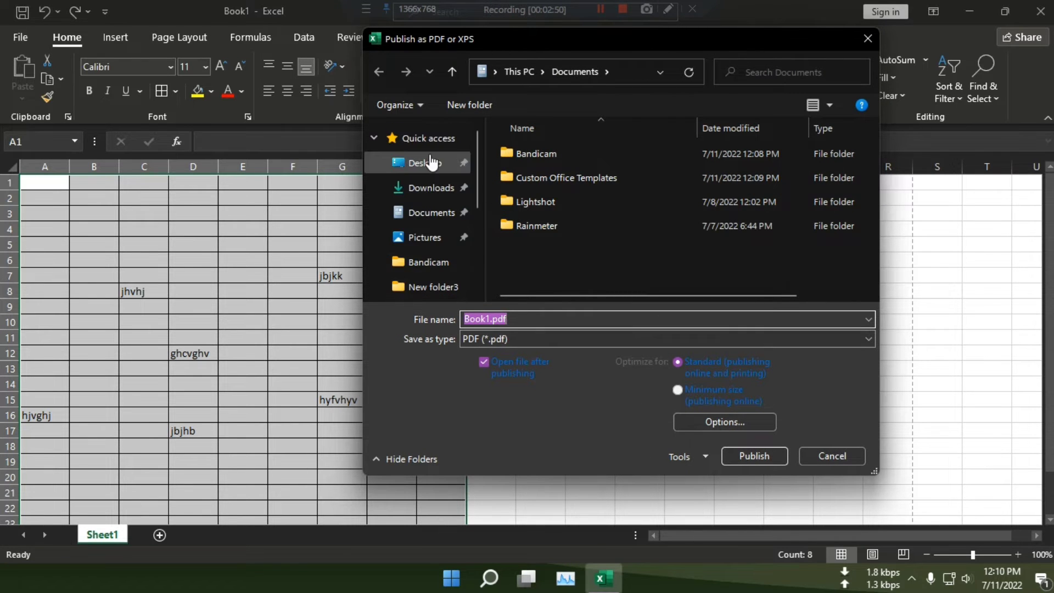
left_click(425, 163)
left_click(769, 462)
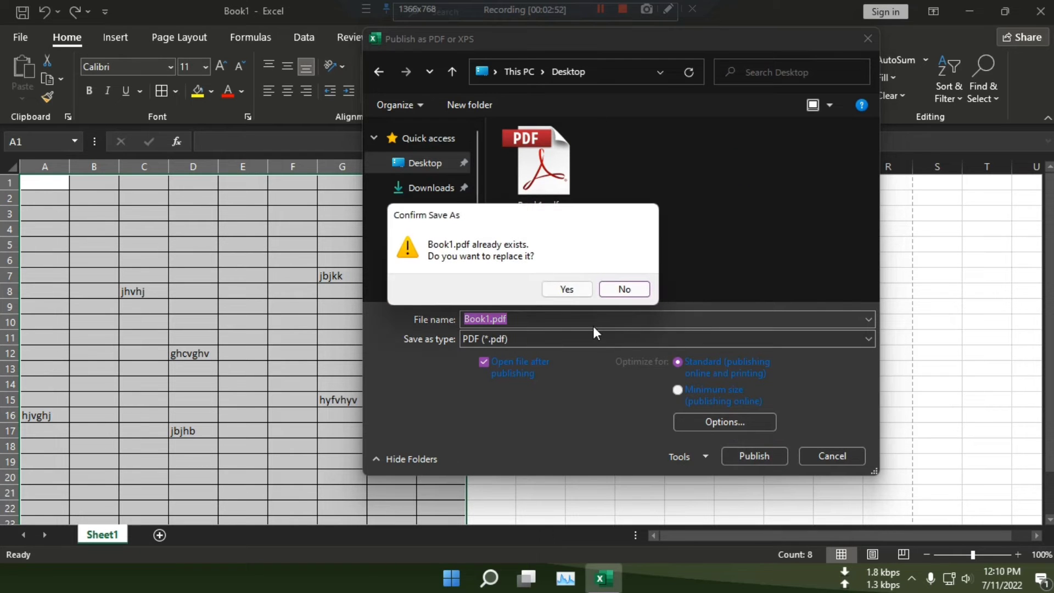
left_click(567, 296)
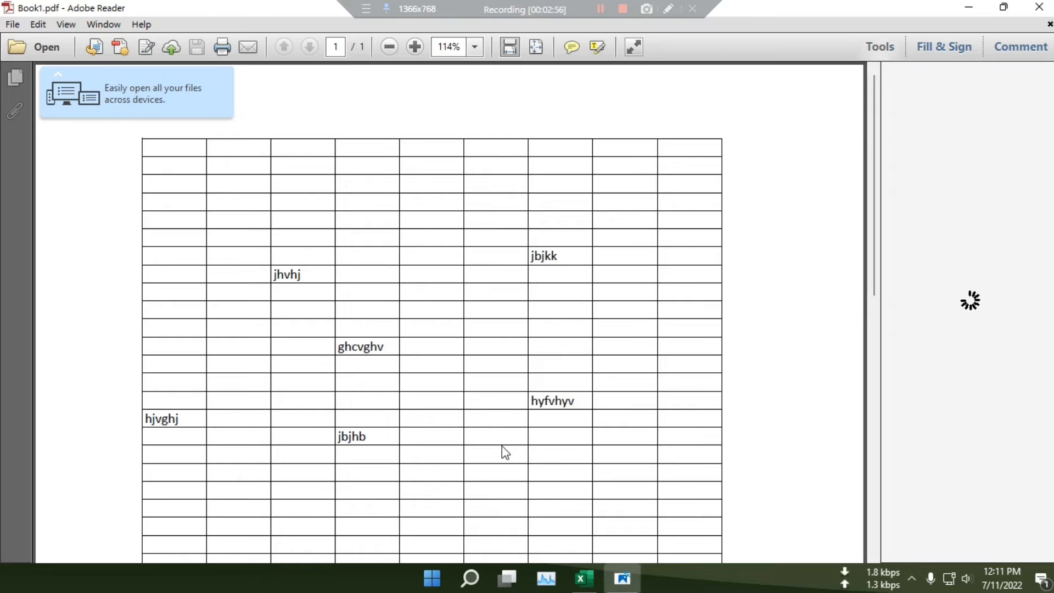
Examine the cell borders down the full page of the exported Book1.pdf and return to the Excel workbook.
scroll(502, 446, "down", 10)
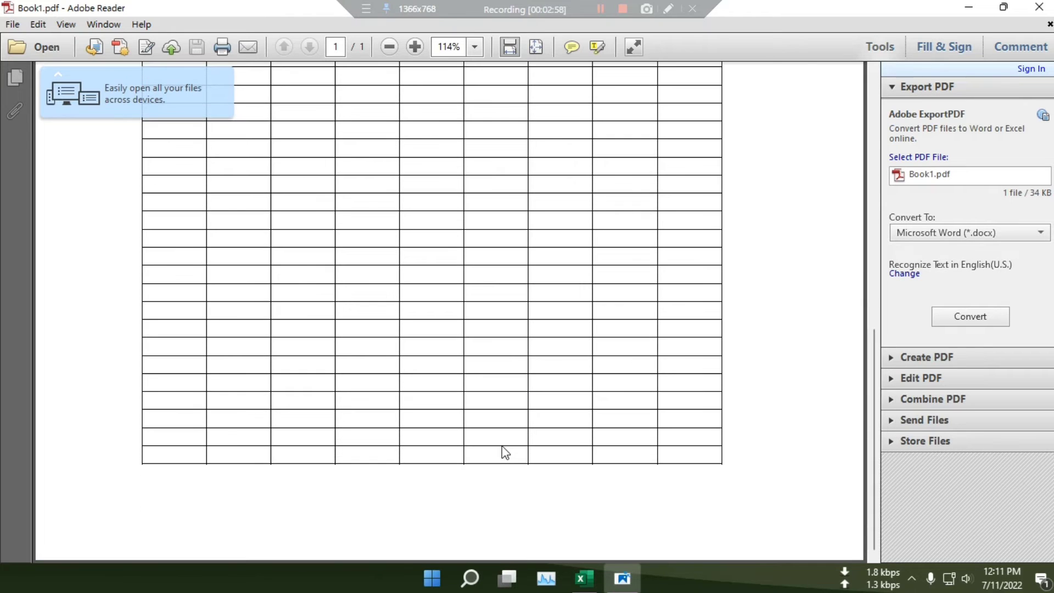
scroll(508, 417, "up", 3)
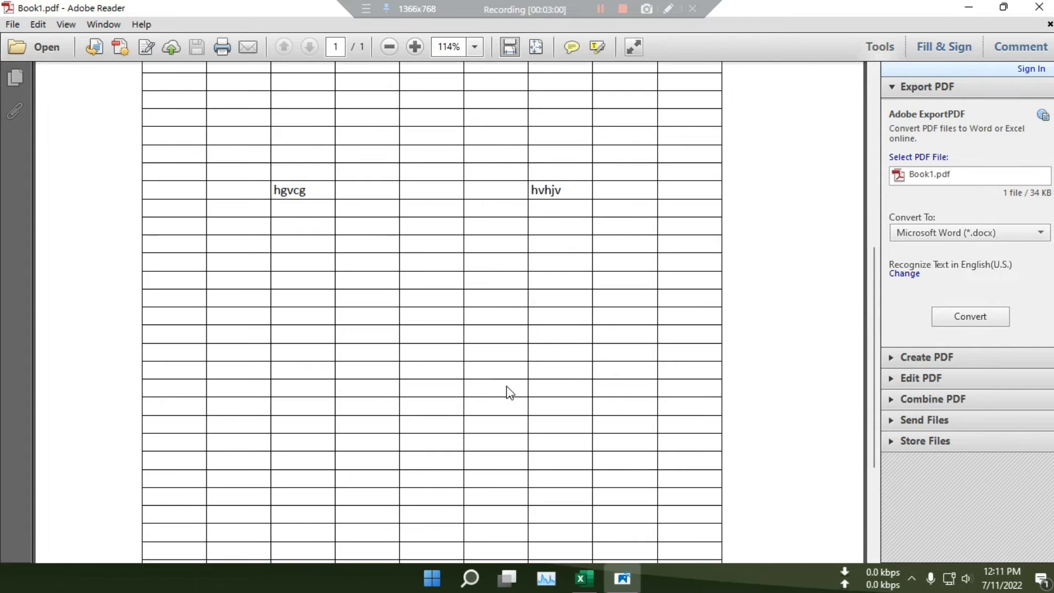
scroll(507, 391, "up", 6)
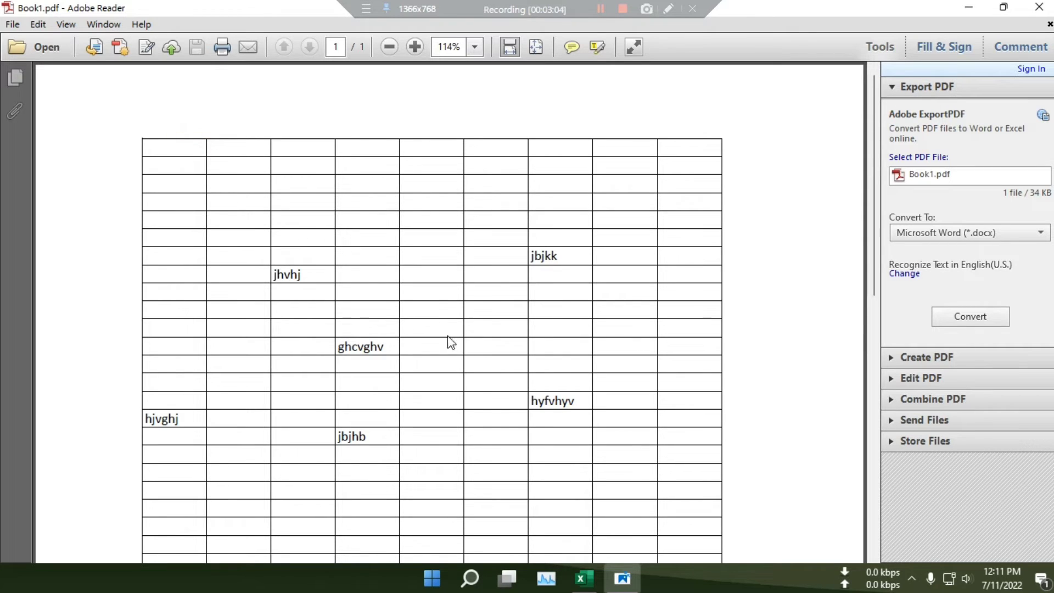
key("alt+Tab")
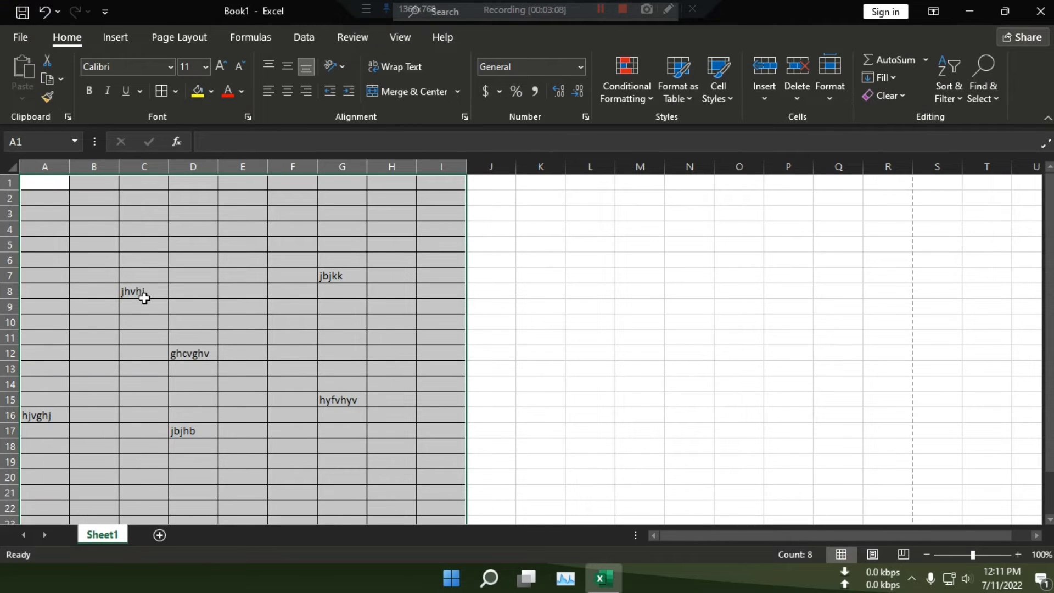
Fill cell C8 with orange and cell G7 with the standard light blue.
left_click(141, 292)
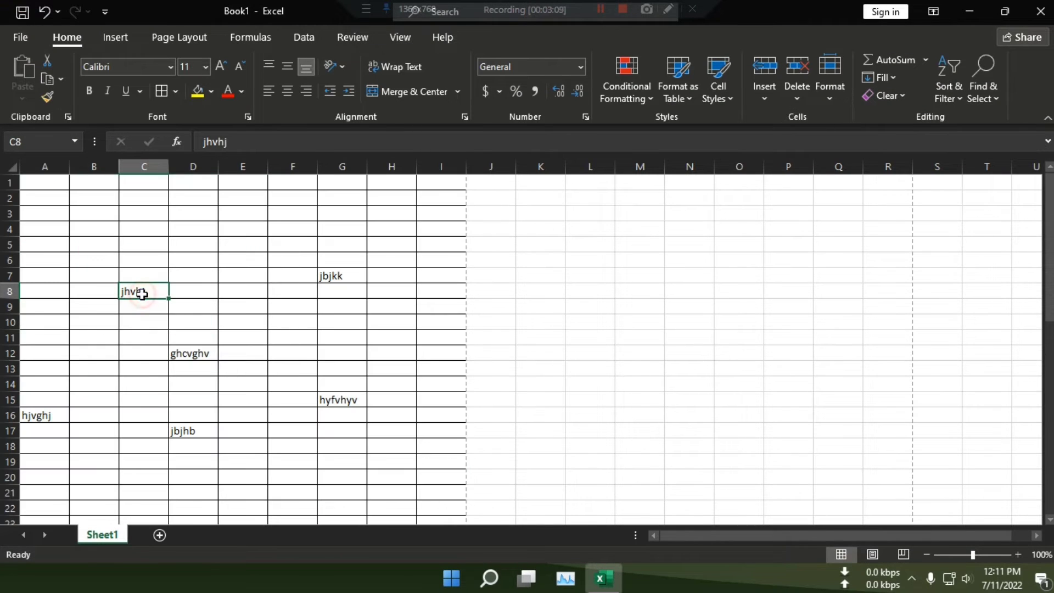
left_click(210, 91)
left_click(223, 234)
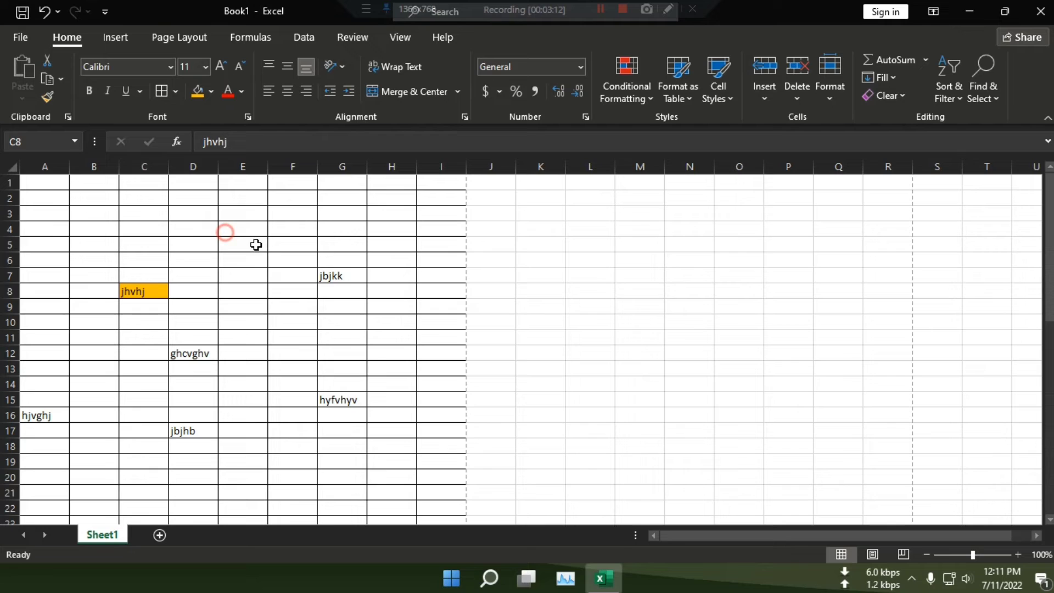
left_click(358, 274)
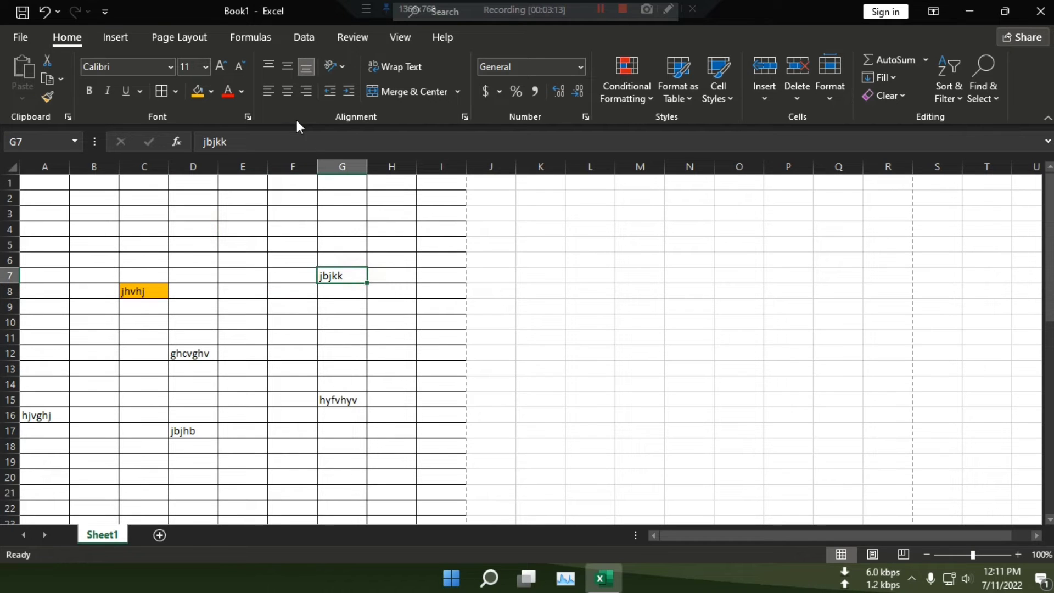
left_click(211, 91)
left_click(223, 239)
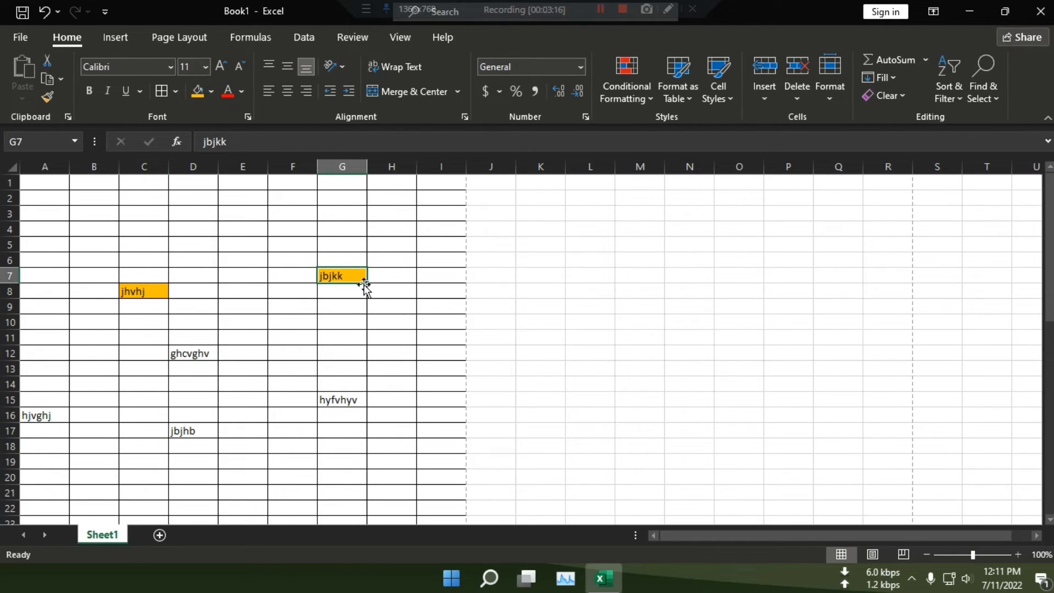
left_click(210, 93)
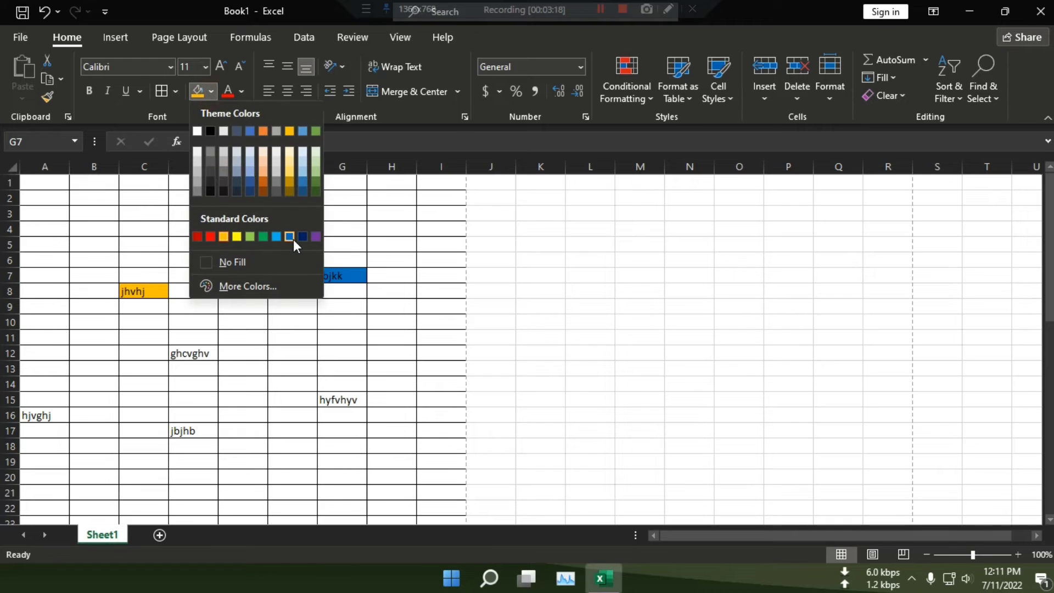
left_click(274, 240)
Fill cell D12 with yellow and cell A16 with a light orange theme shade.
left_click(203, 356)
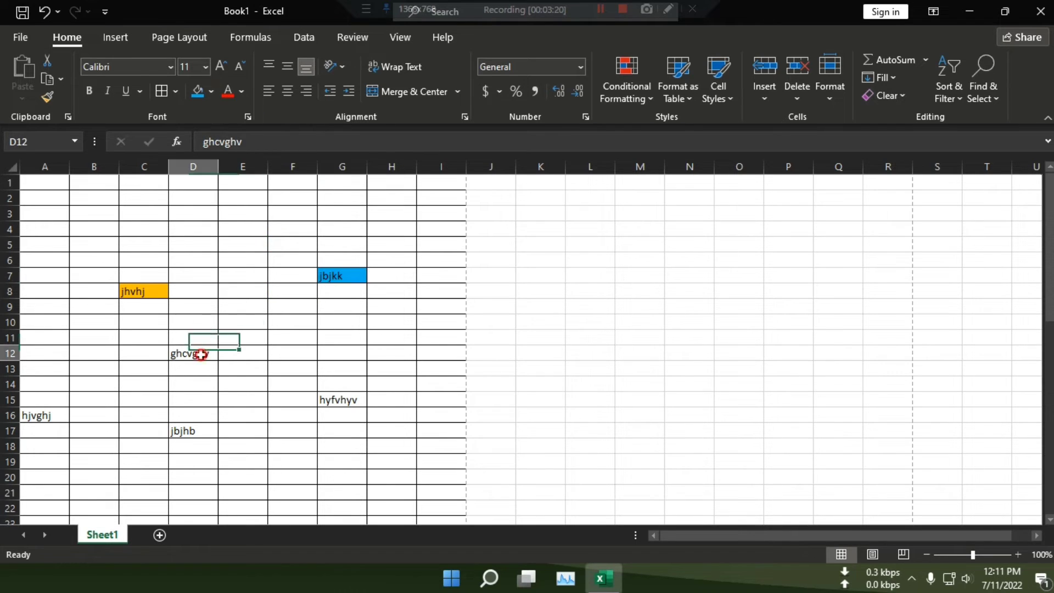
left_click(214, 94)
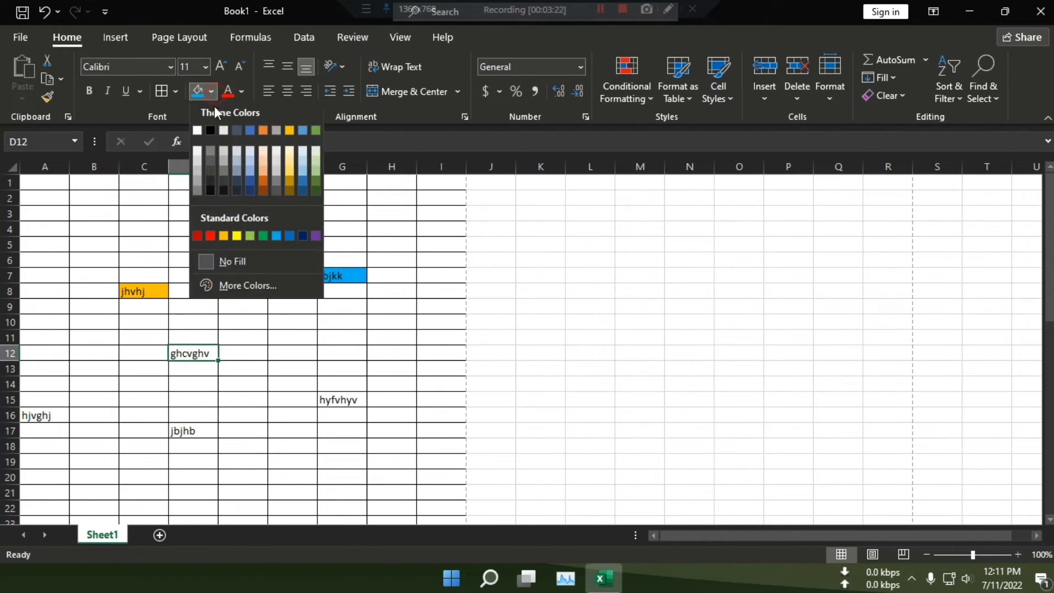
left_click(236, 236)
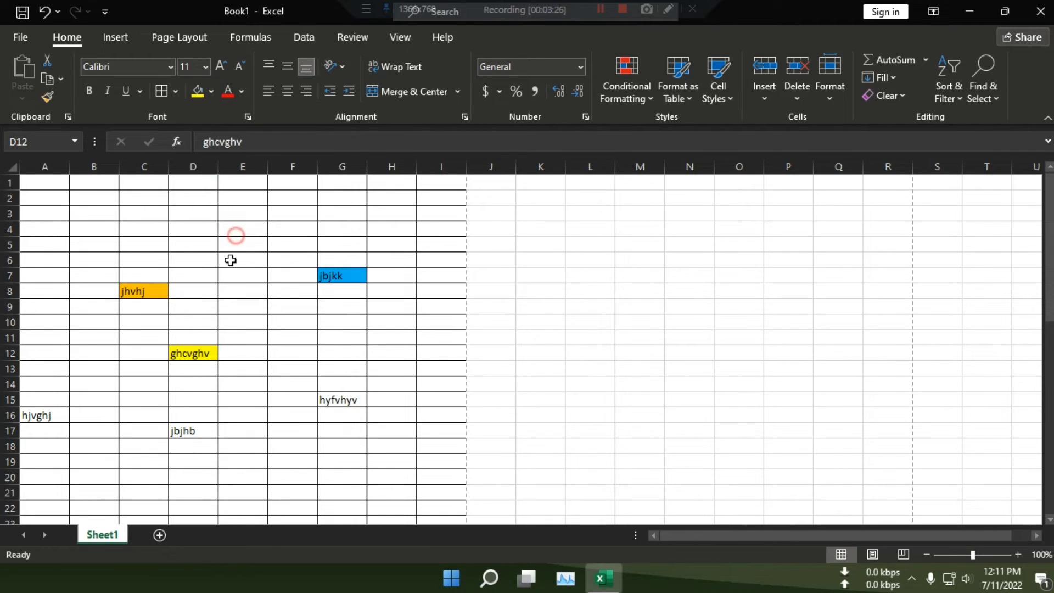
left_click(47, 420)
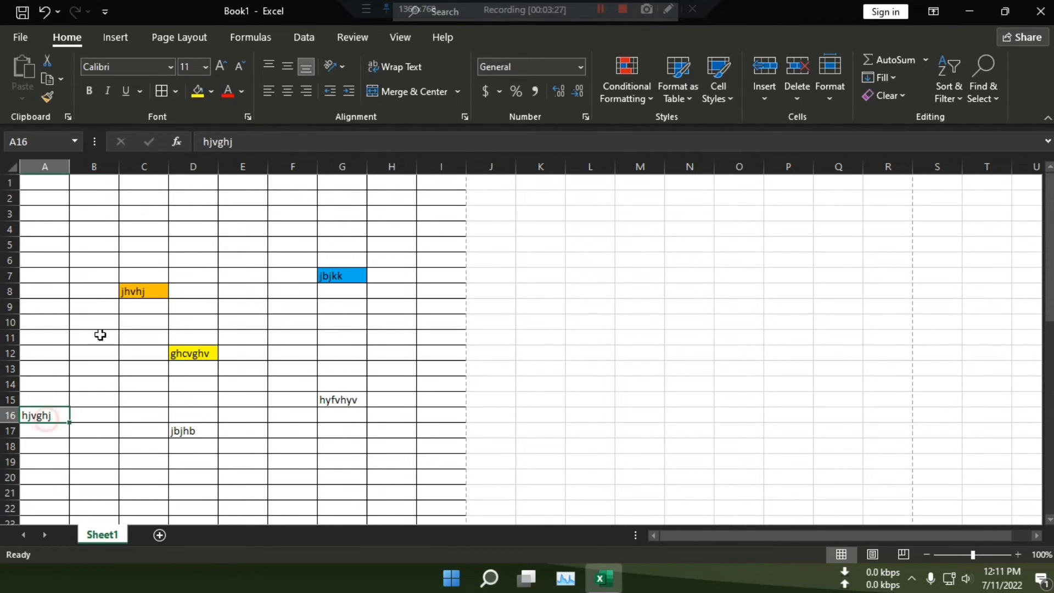
left_click(217, 89)
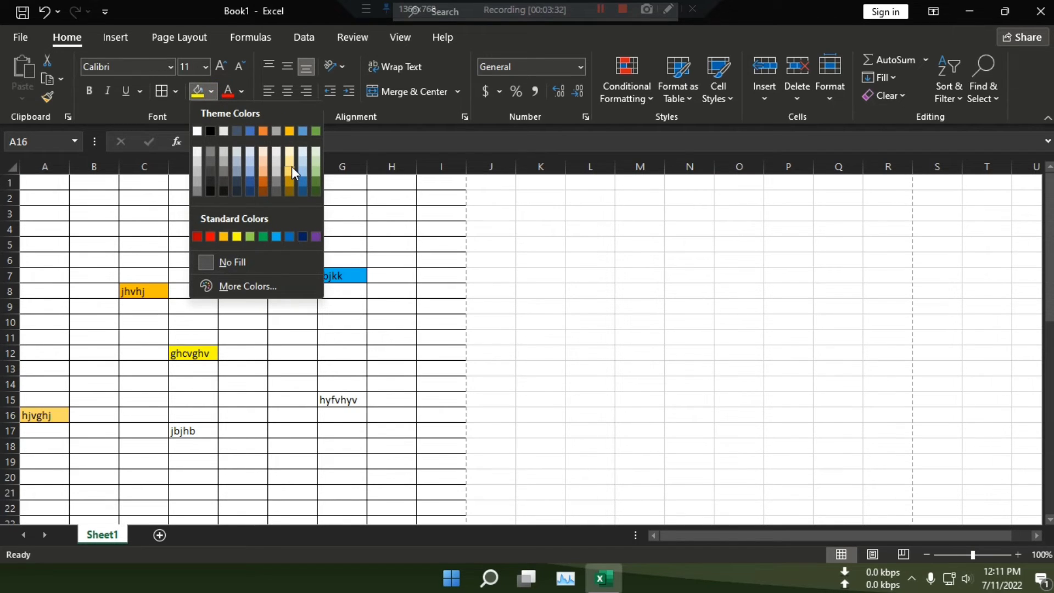
left_click(267, 169)
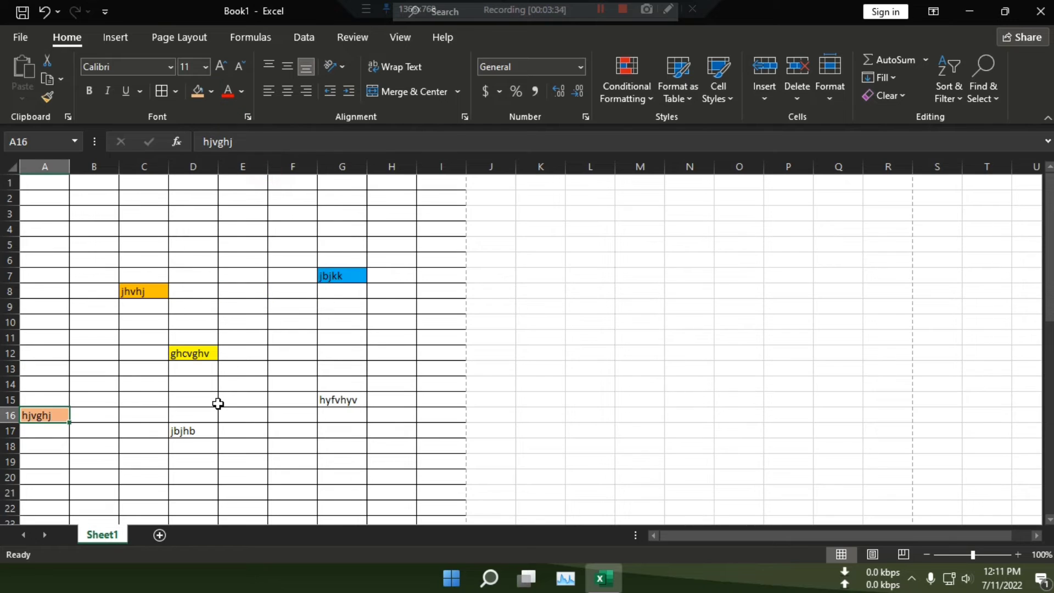
Fill cell D17 with a light blue theme shade and cell G15 with a blue-gray theme shade.
left_click(198, 438)
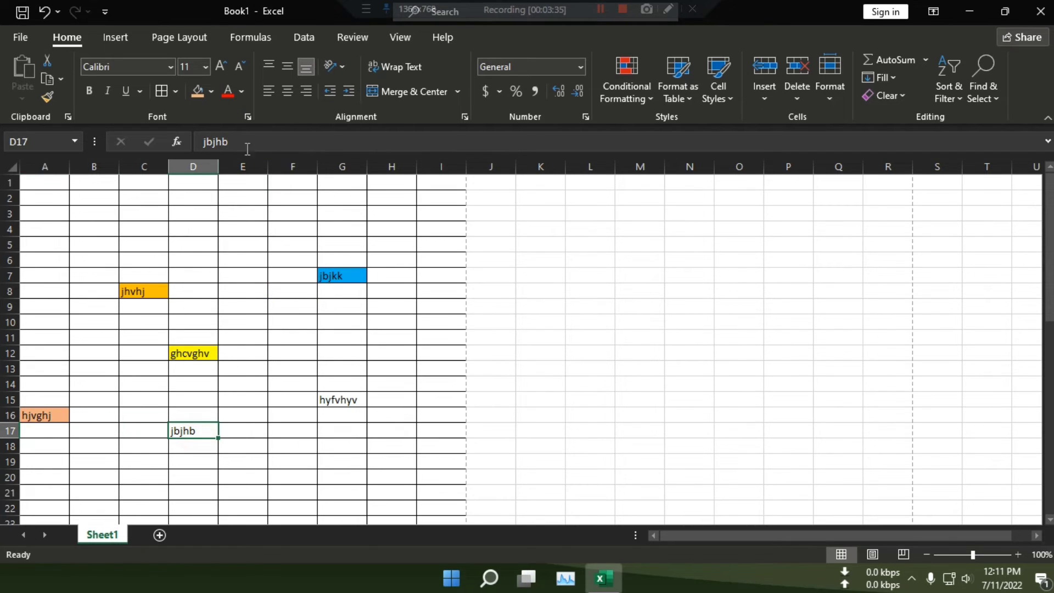
left_click(215, 93)
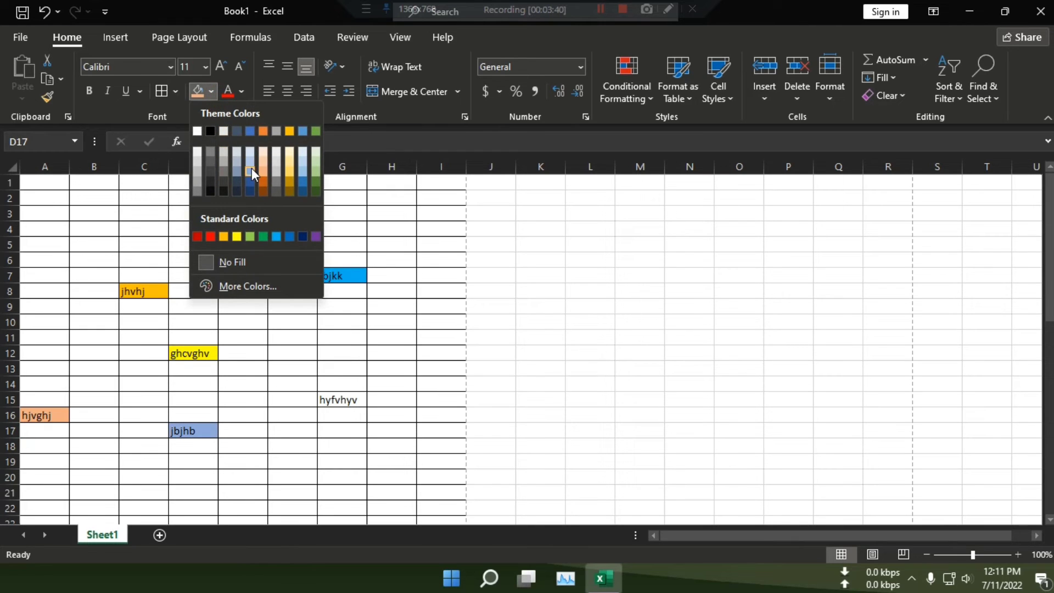
left_click(251, 168)
left_click(356, 402)
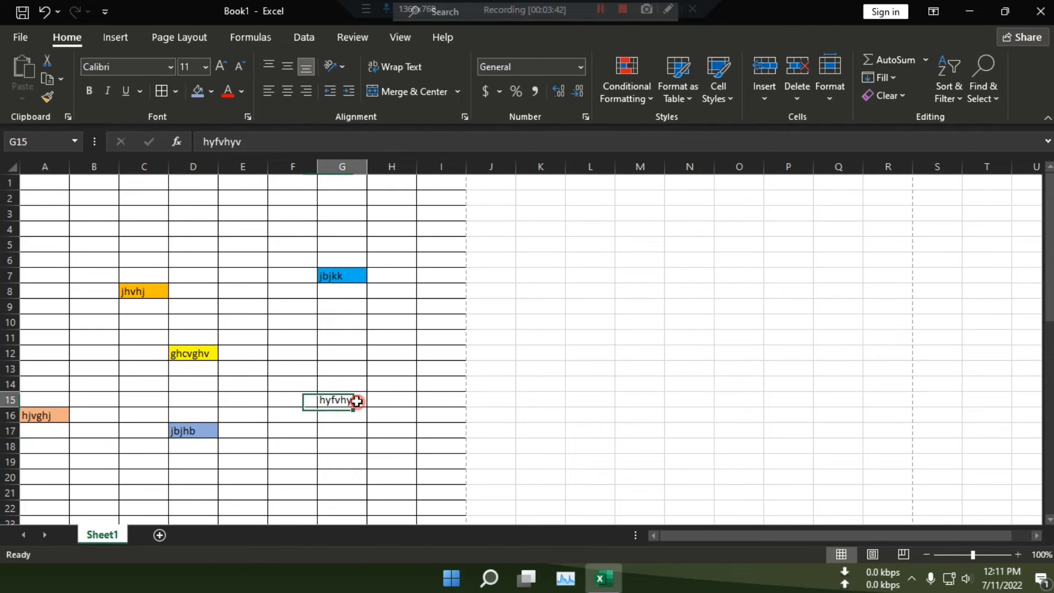
left_click(212, 93)
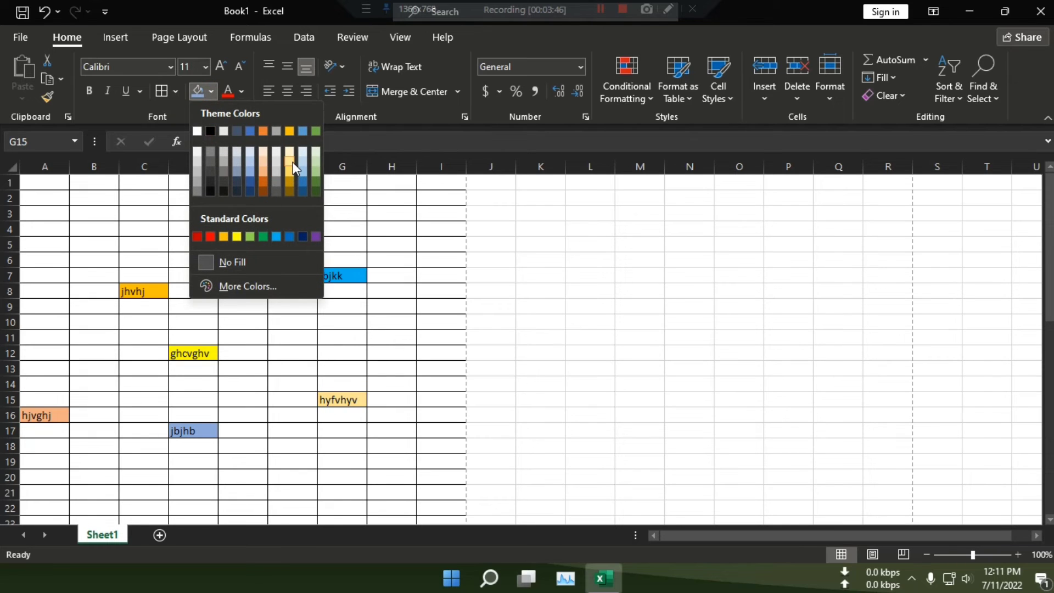
left_click(235, 173)
Fill cell G25 with the standard green and cell C25 with a light green theme shade.
scroll(258, 305, "down", 3)
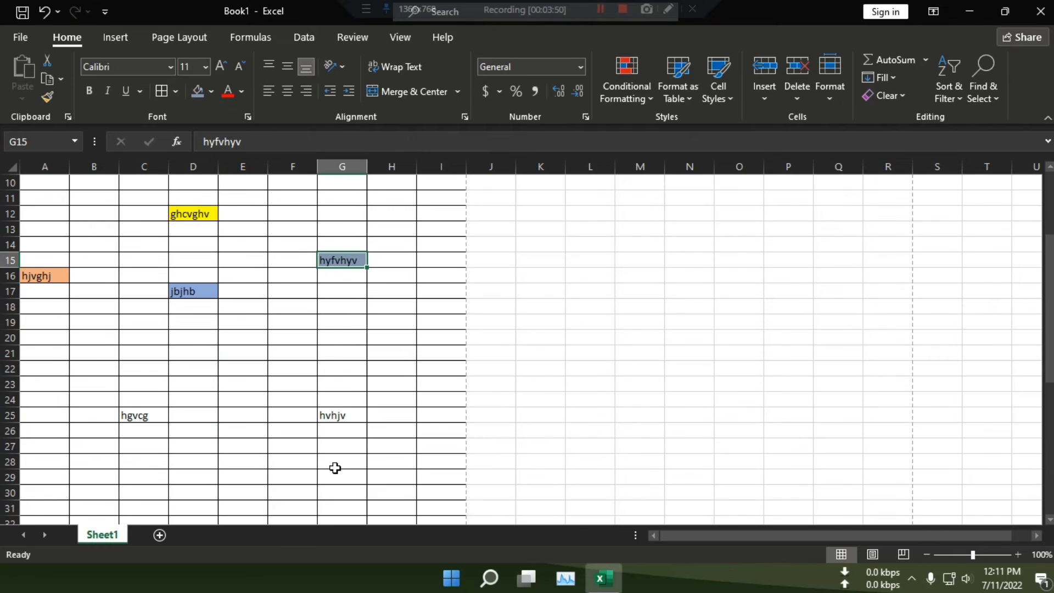
left_click(337, 407)
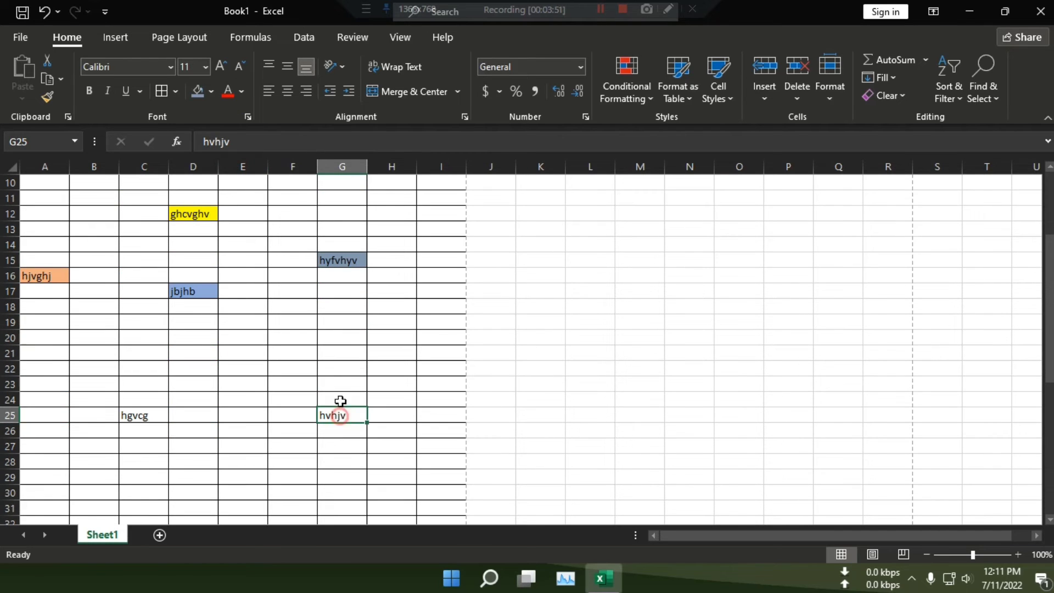
left_click(213, 96)
left_click(269, 240)
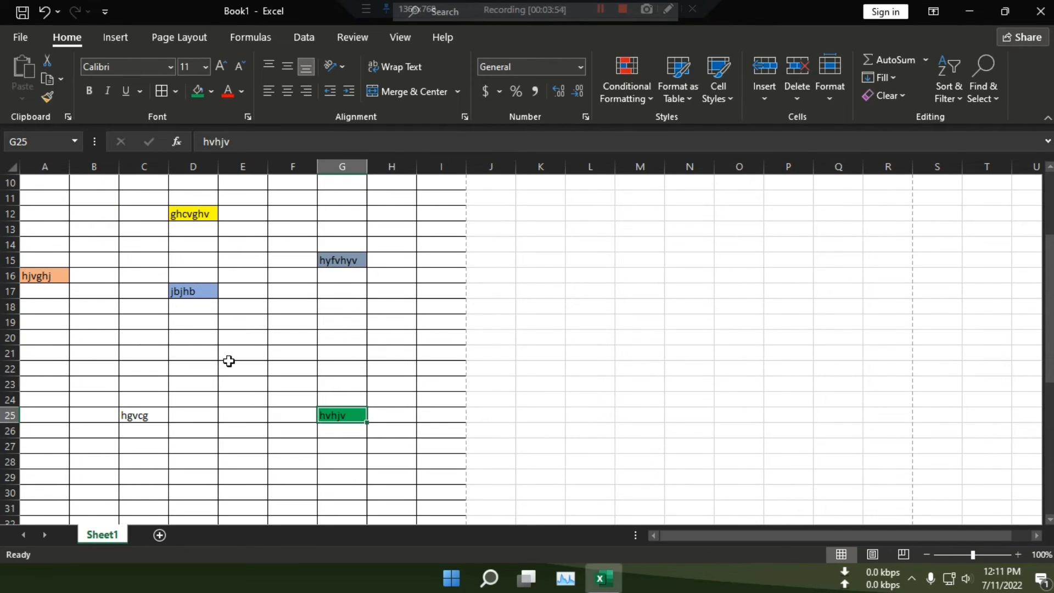
left_click(157, 415)
left_click(210, 92)
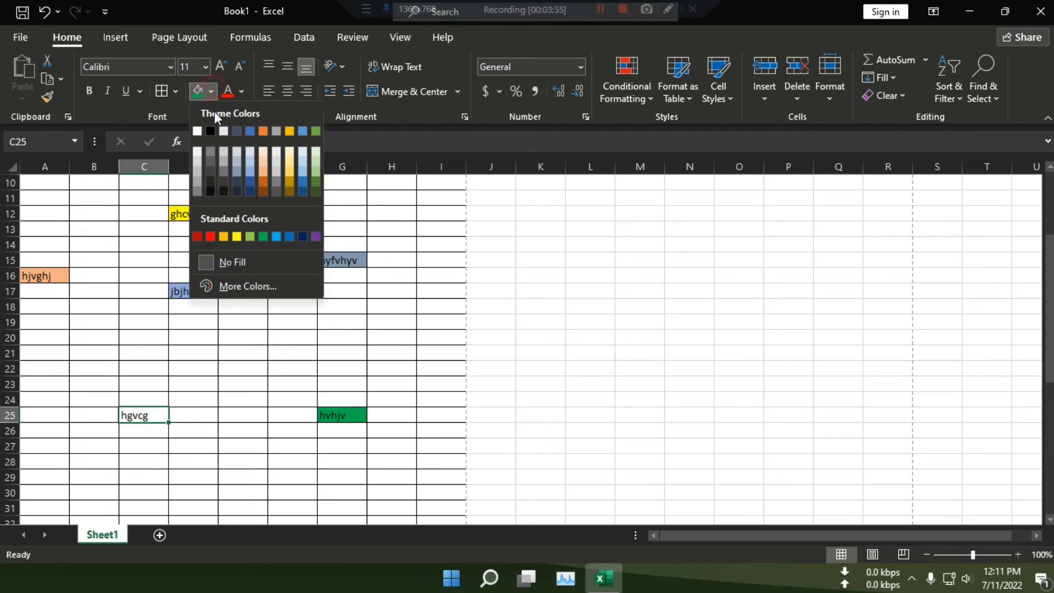
left_click(311, 160)
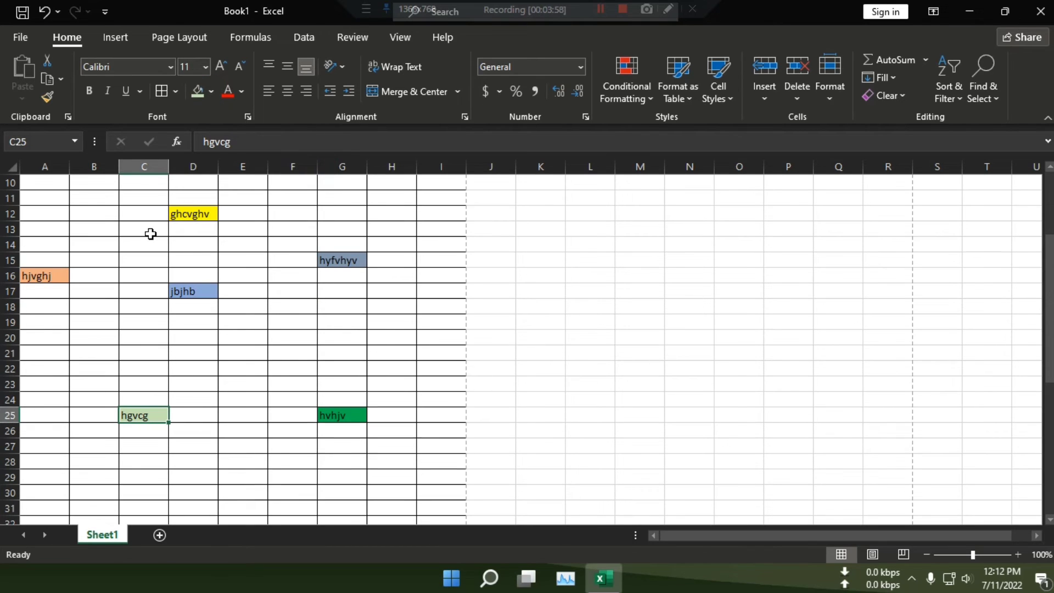
Select the bordered range A1:I50 and publish it as a PDF to the Desktop, replacing the existing Book1.pdf.
scroll(150, 234, "up", 3)
left_click_drag(61, 188, 145, 232)
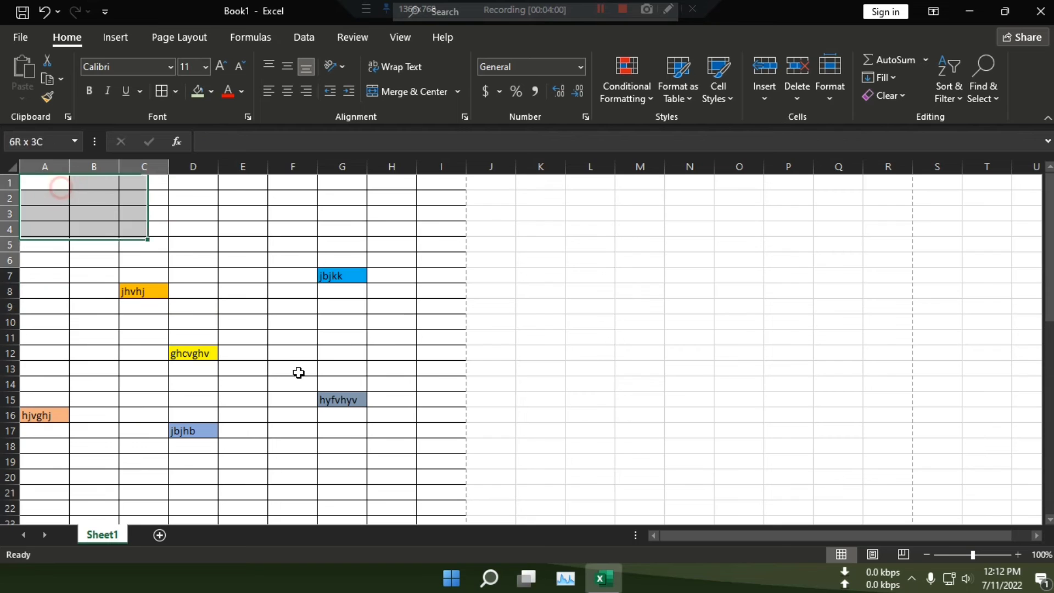
left_click_drag(299, 372, 417, 488)
left_click(11, 37)
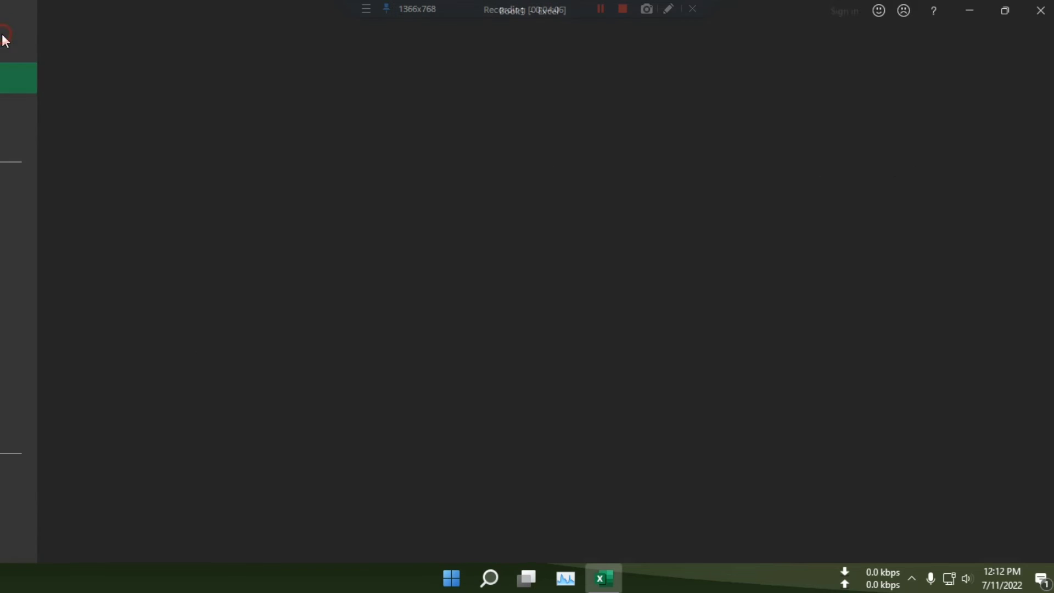
left_click(67, 365)
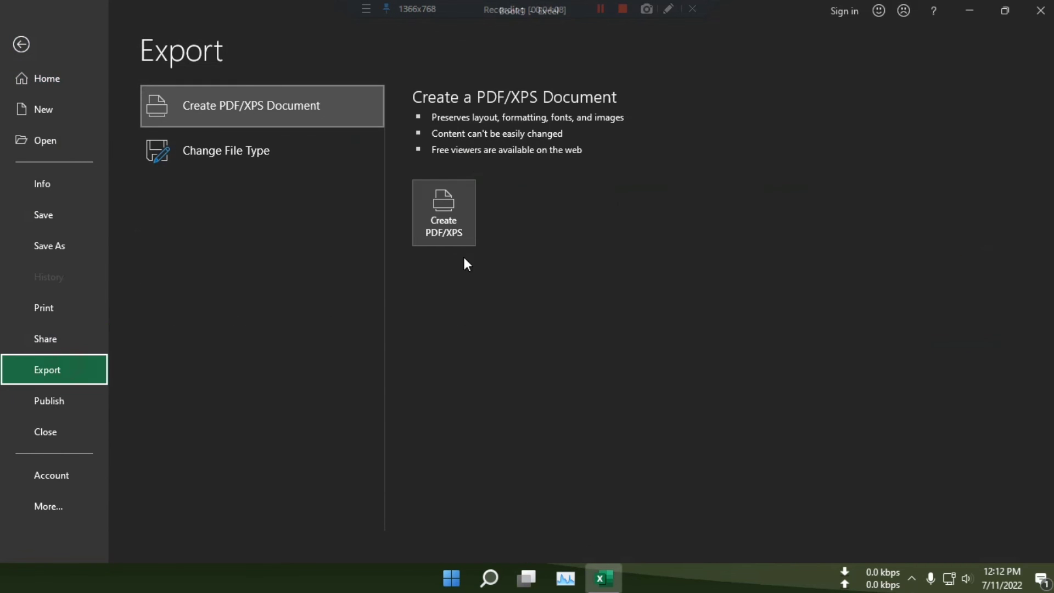
left_click(467, 228)
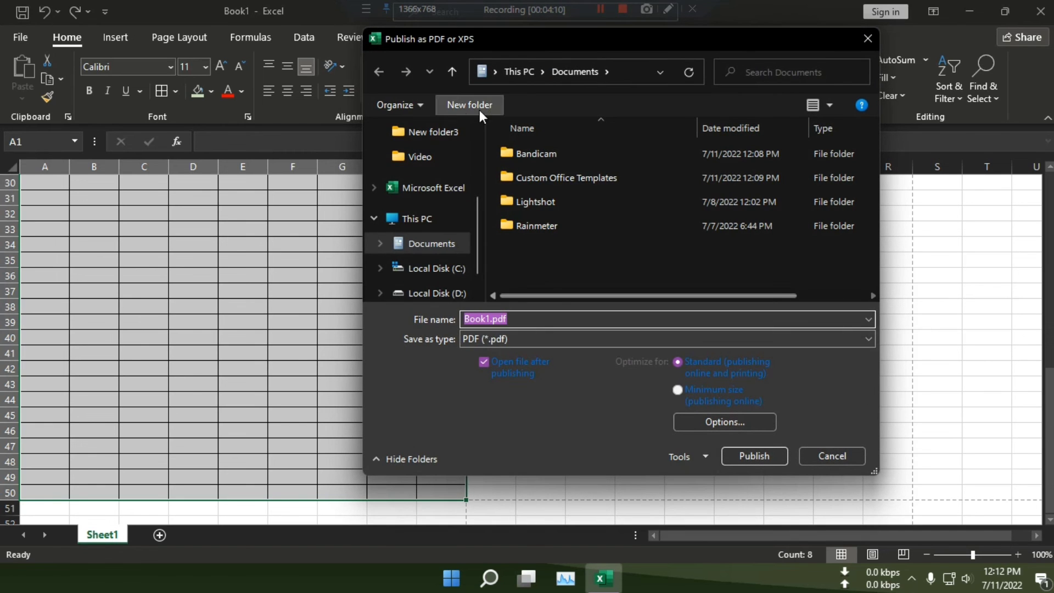
scroll(429, 249, "up", 5)
left_click(430, 168)
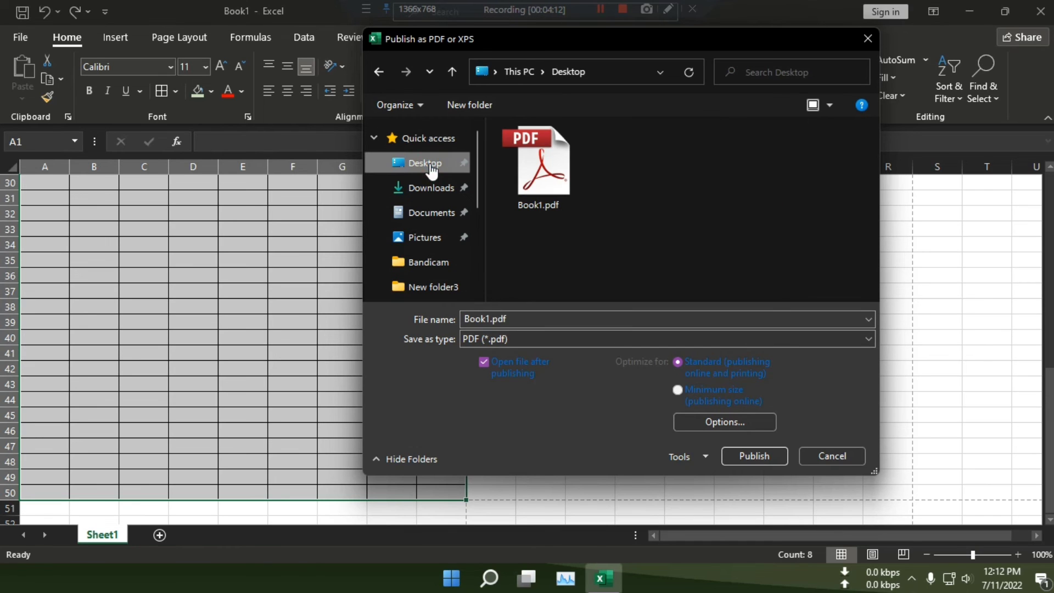
left_click(736, 458)
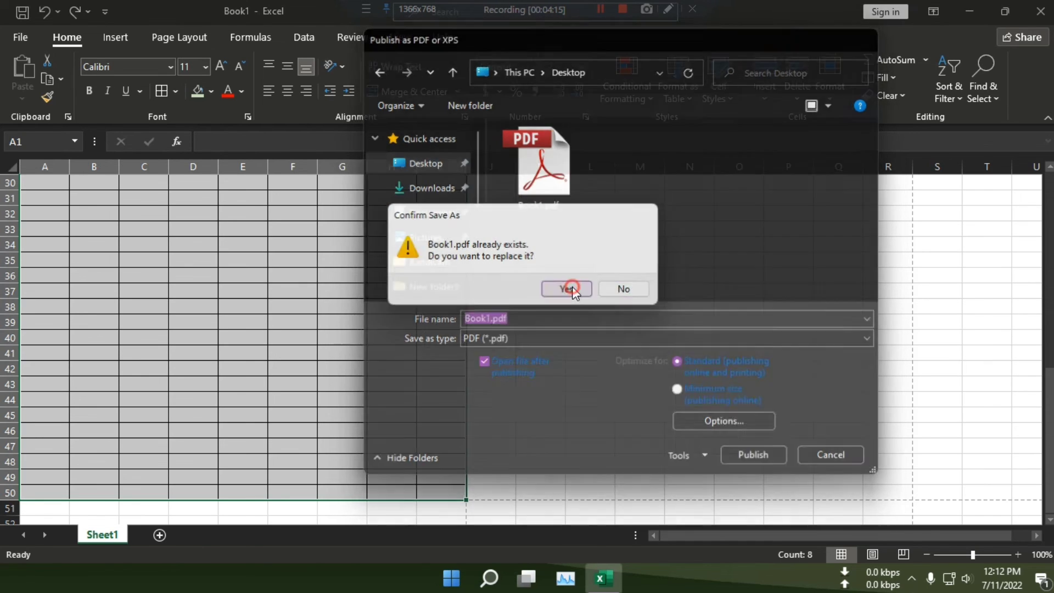
left_click(566, 287)
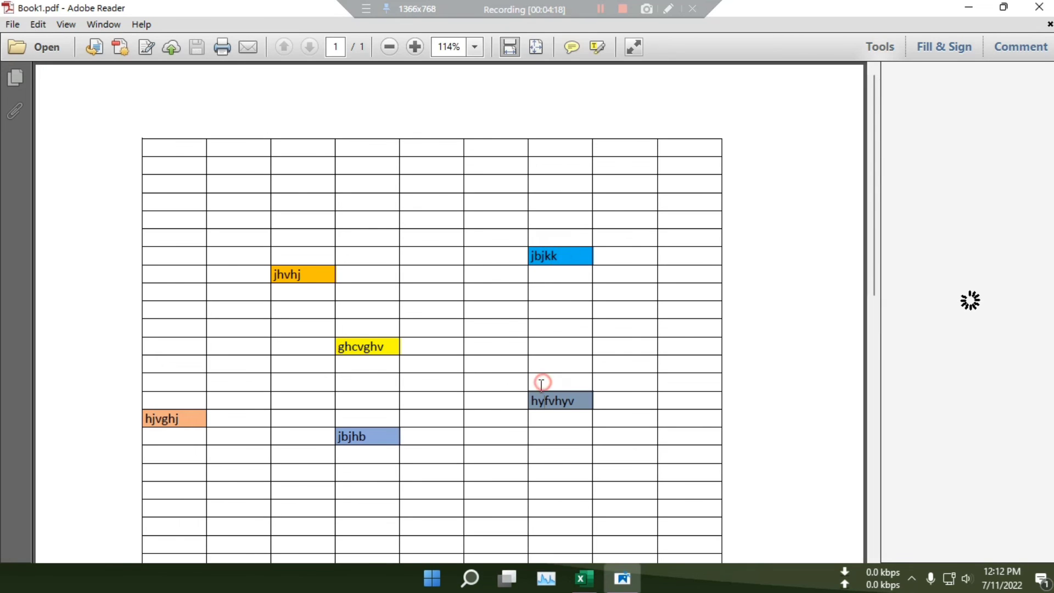
Check the whole exported page of Book1.pdf in Adobe Reader, close it and return to the start of the Excel sheet.
scroll(374, 342, "down", 5)
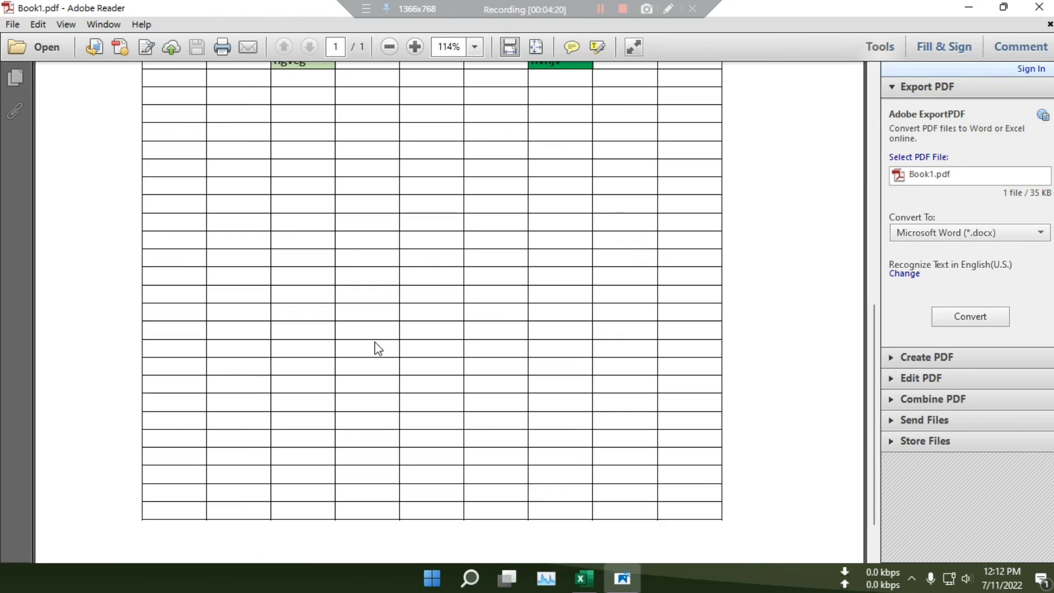
scroll(395, 339, "up", 5)
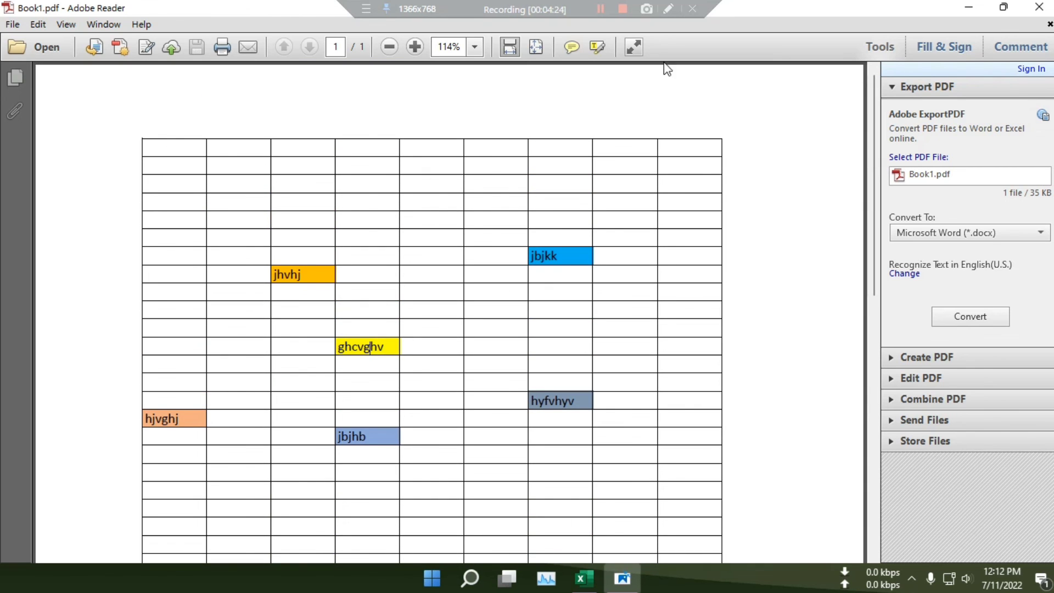
left_click(1039, 7)
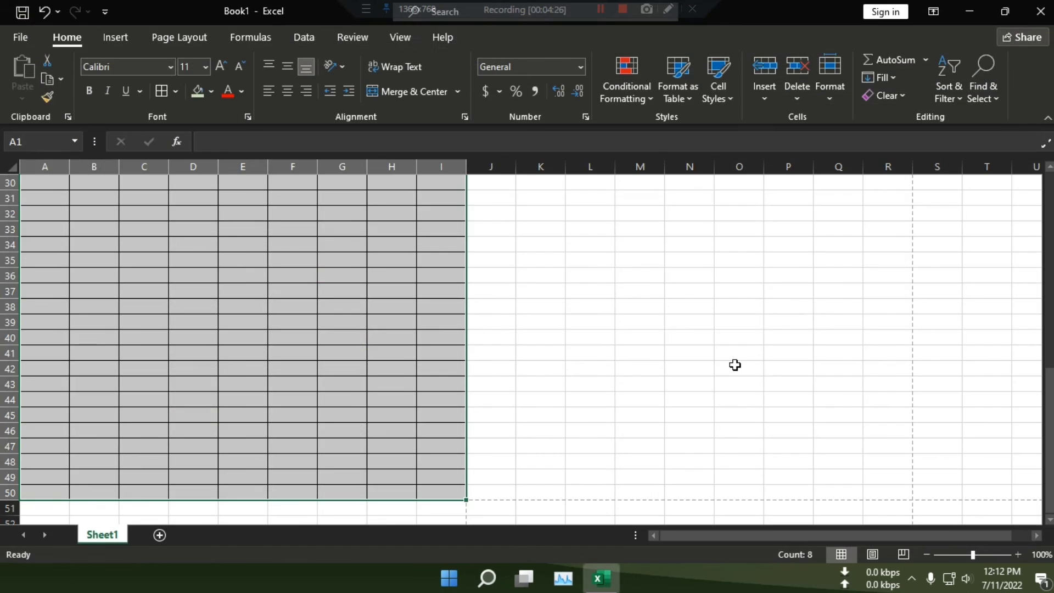
scroll(449, 369, "up", 3)
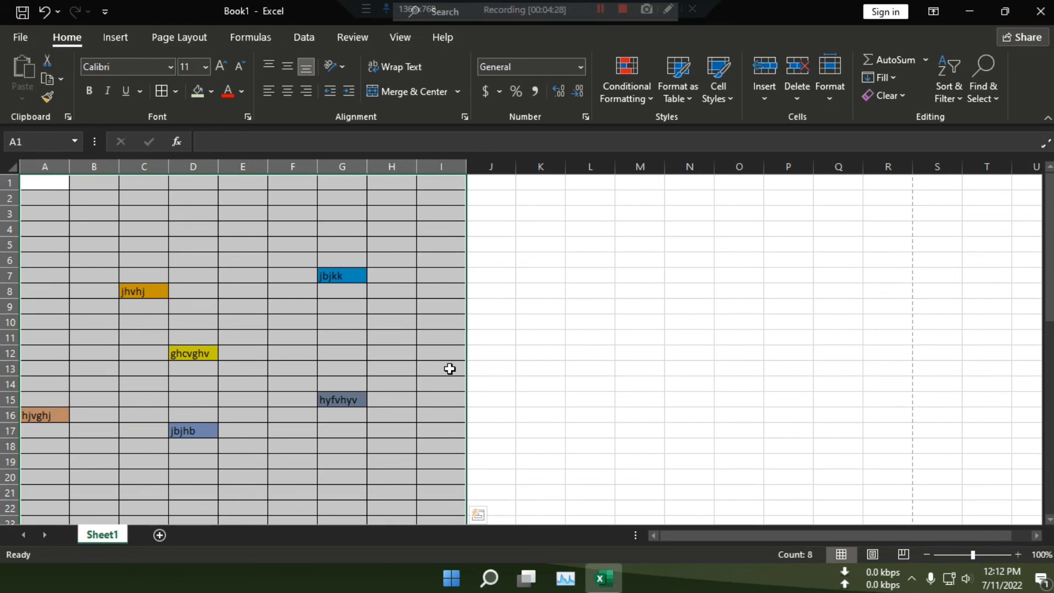